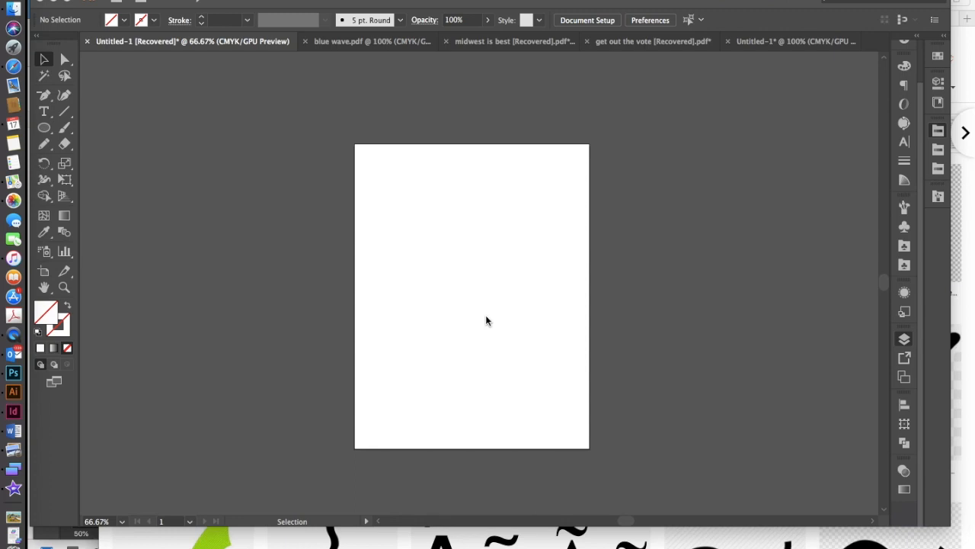
- Draw a spiral of nested, rotated hexagons with the Polygon tool in the artboard's upper part, about 2.73 in in outer radius
left_click(44, 131)
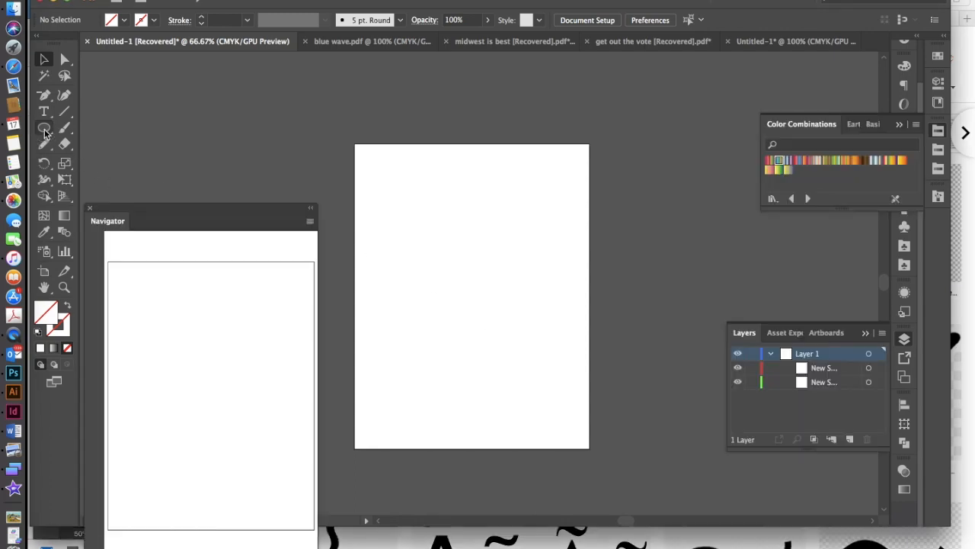
left_click(44, 131)
left_click(44, 131)
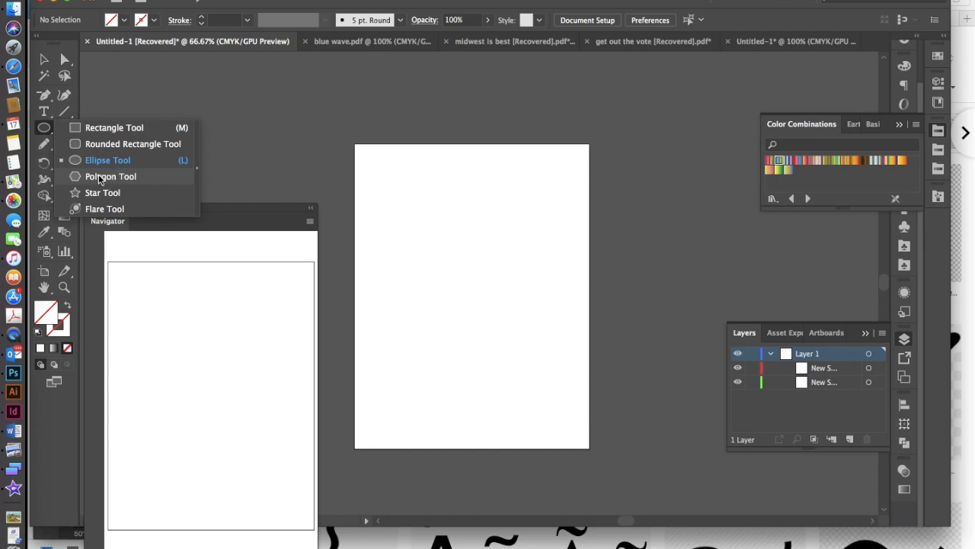
left_click(99, 175)
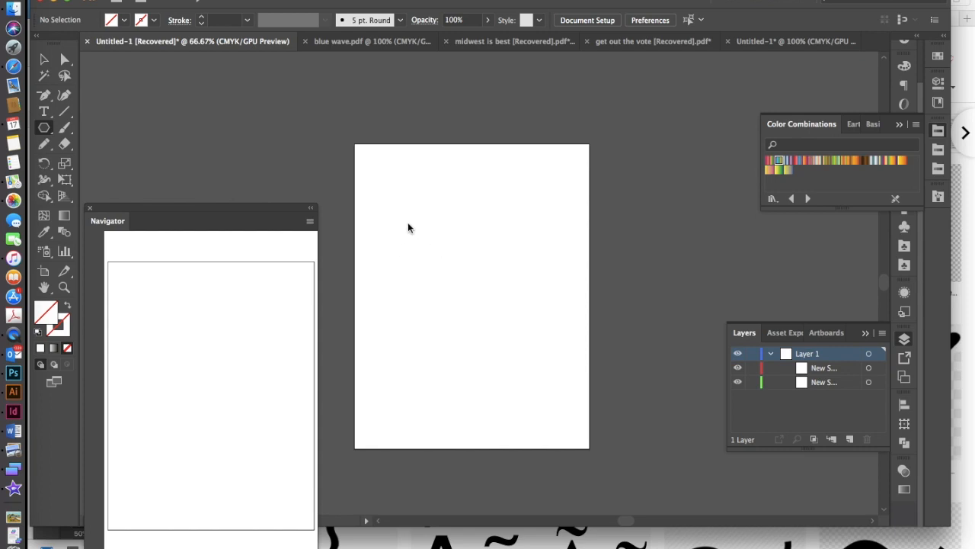
mouse_move(442, 259)
left_mouse_down()
mouse_move(477, 283)
mouse_move(499, 238)
mouse_move(455, 176)
left_mouse_up()
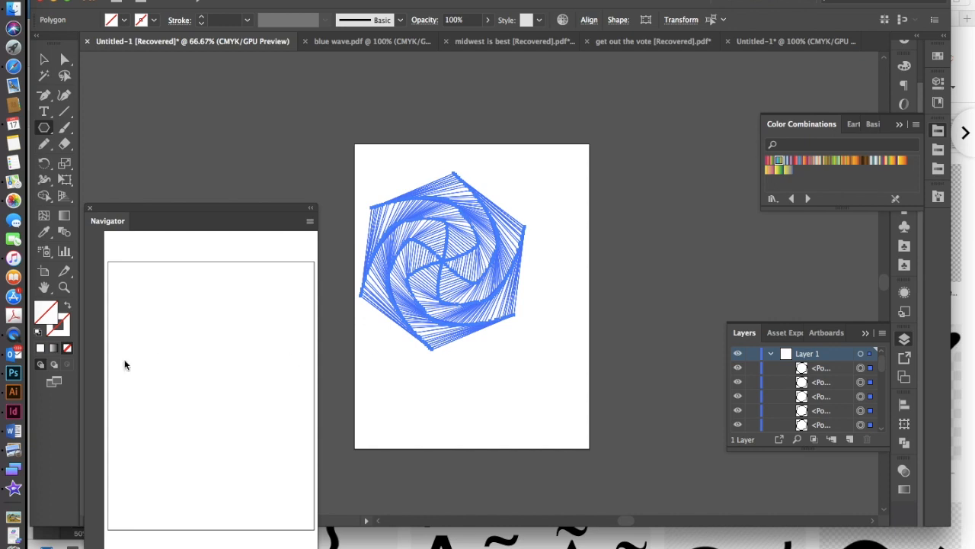
- Give the nested hexagons a black stroke and deselect them
left_click(64, 330)
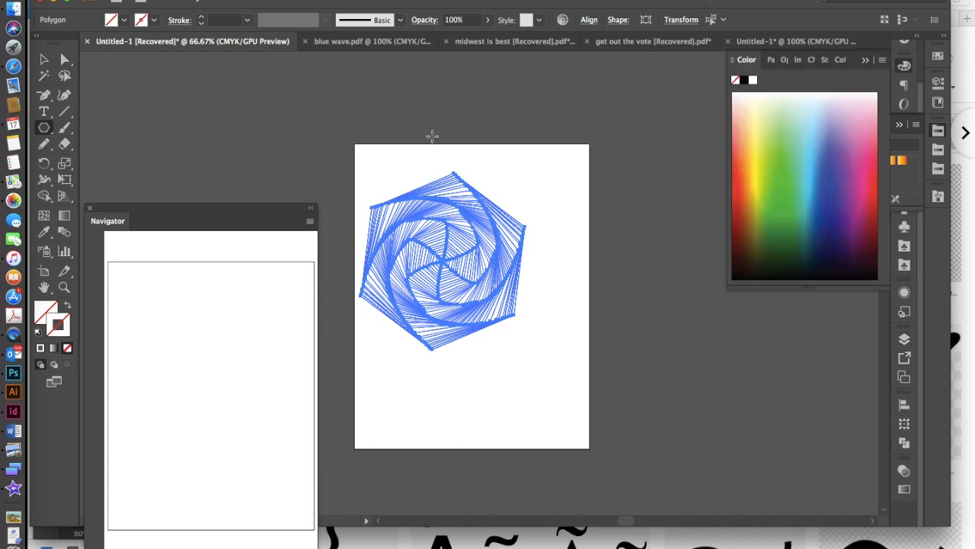
left_click(744, 81)
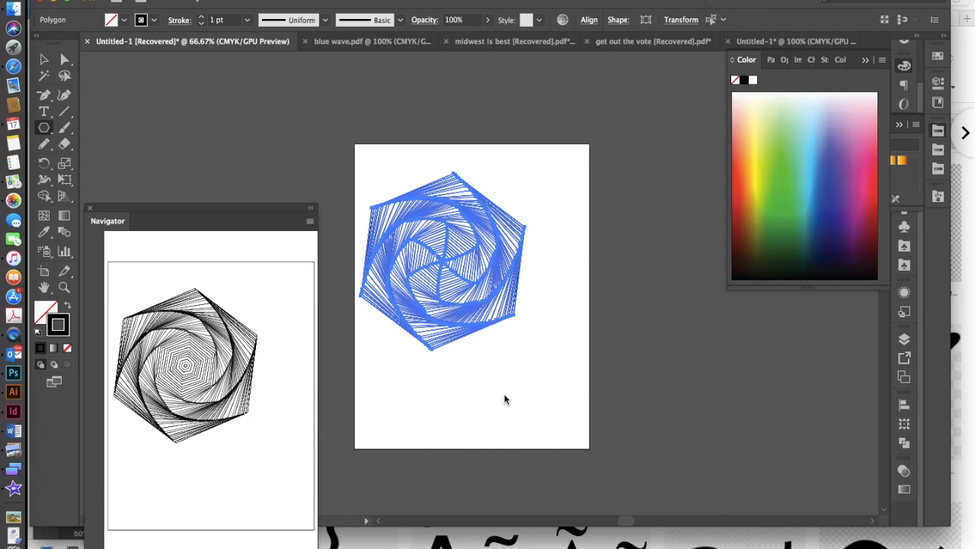
left_click(513, 375)
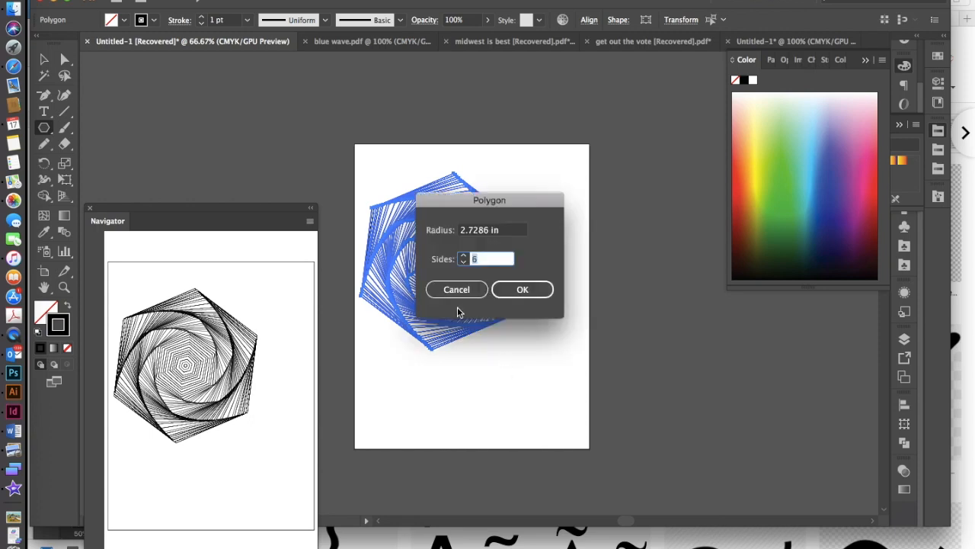
key("Escape")
left_click(44, 59)
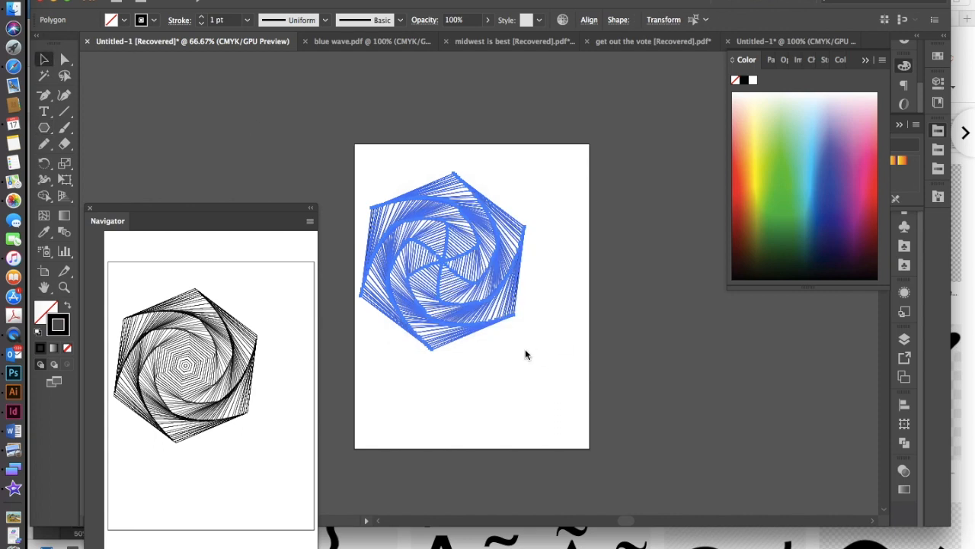
left_click(523, 385)
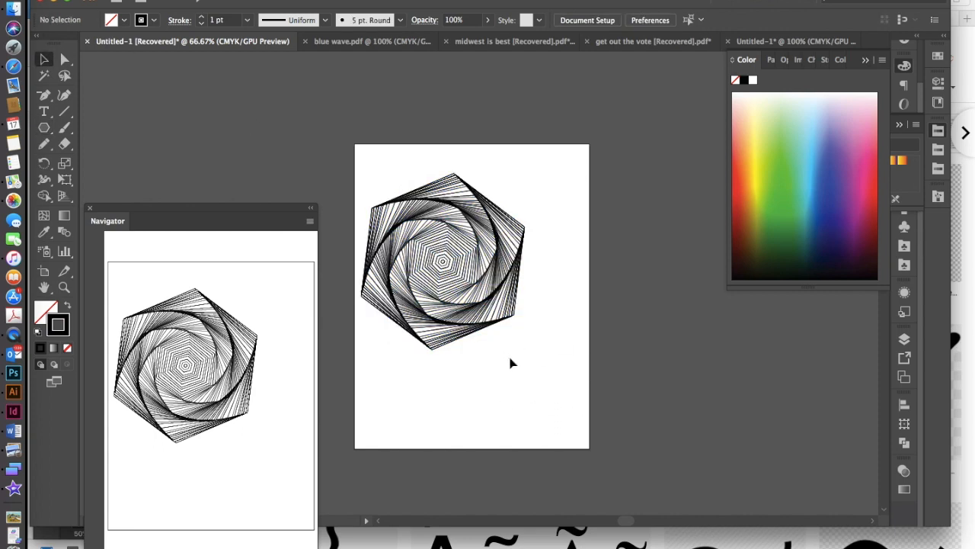
- Select individual hexagons at several places in the spiral to check that each one is a separate object
left_click(403, 257)
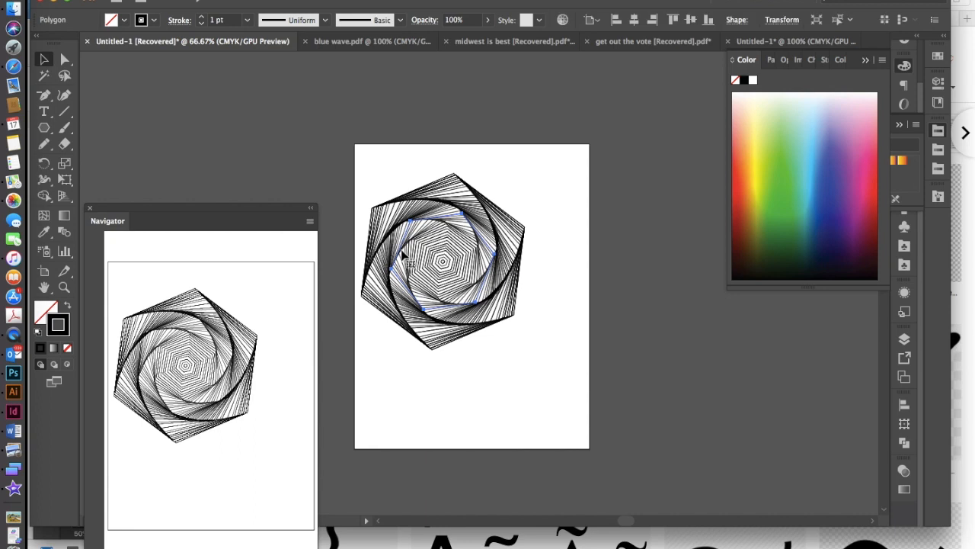
left_click(402, 252)
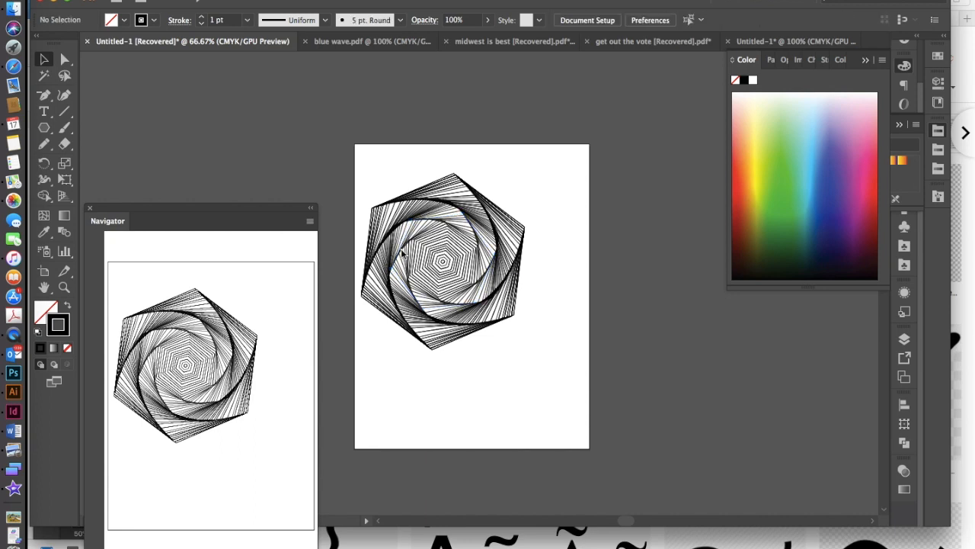
left_click(511, 253)
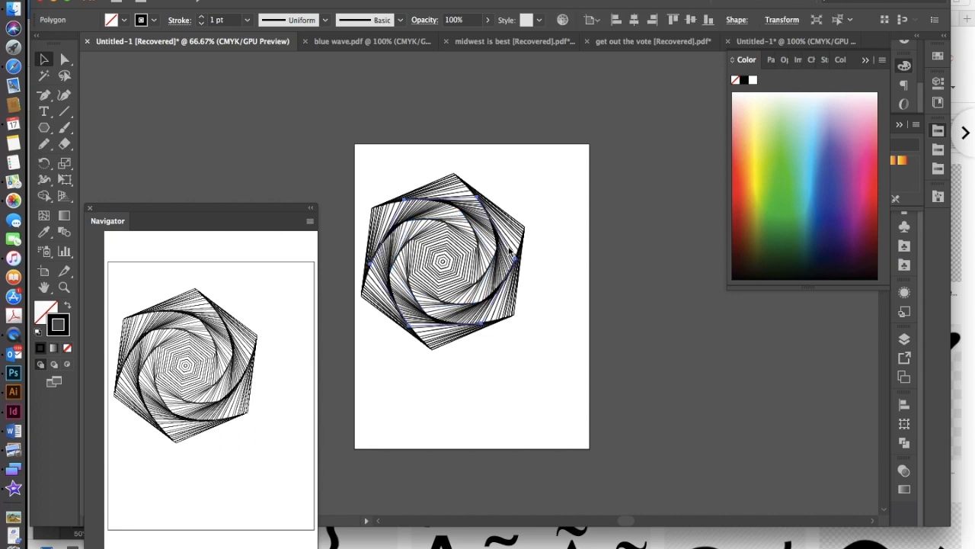
left_click(511, 253)
left_click(453, 248)
left_click(451, 247)
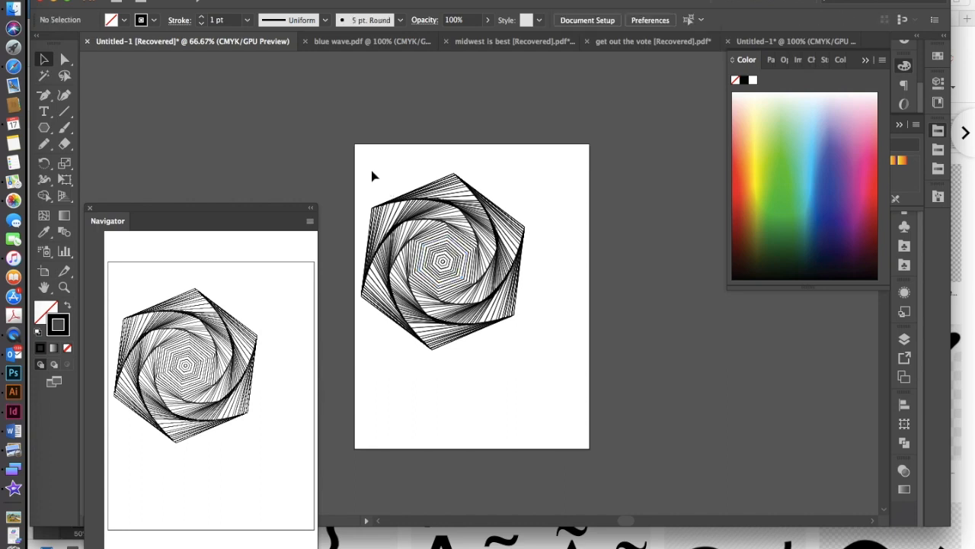
- Select all hexagons of the spiral together and set their stroke weight to 0.75 pt
left_click_drag(347, 143, 575, 396)
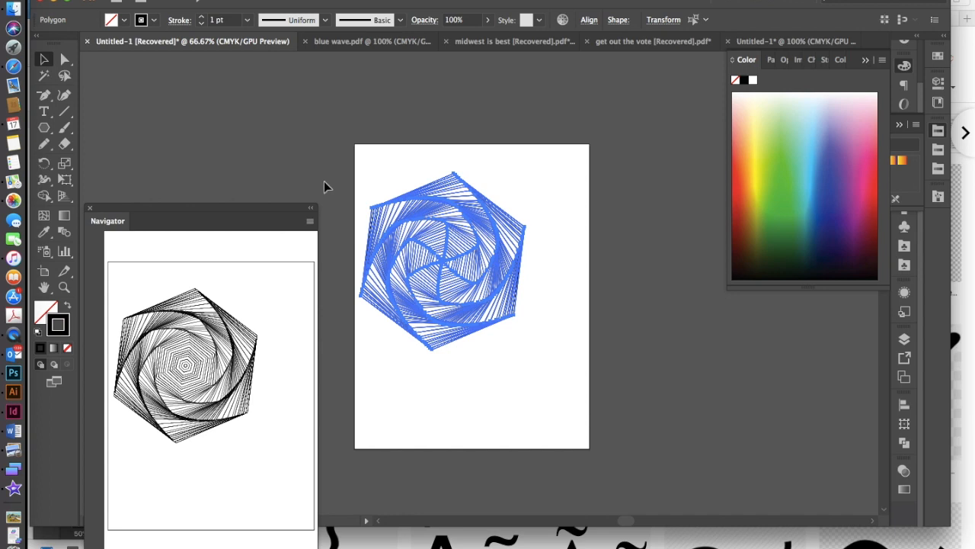
left_click(339, 160)
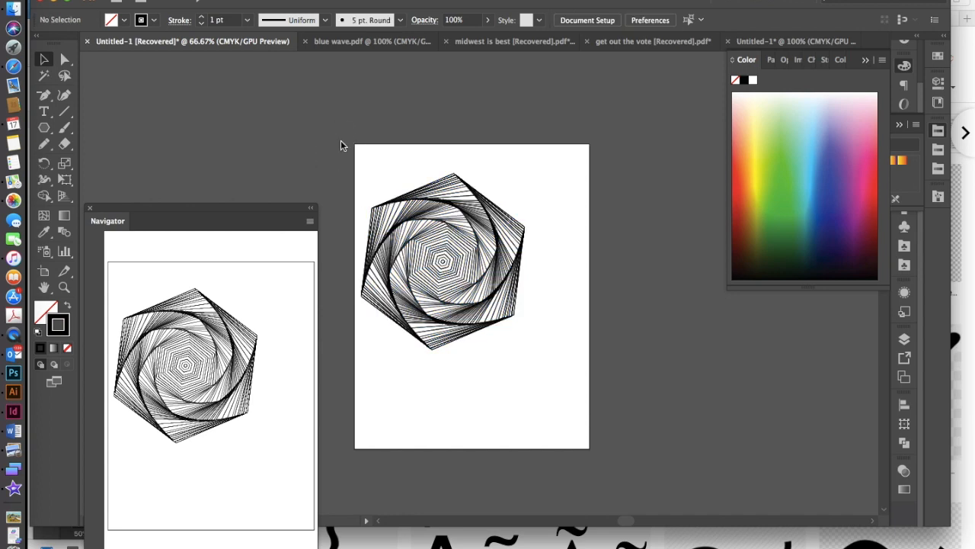
left_click_drag(343, 145, 565, 369)
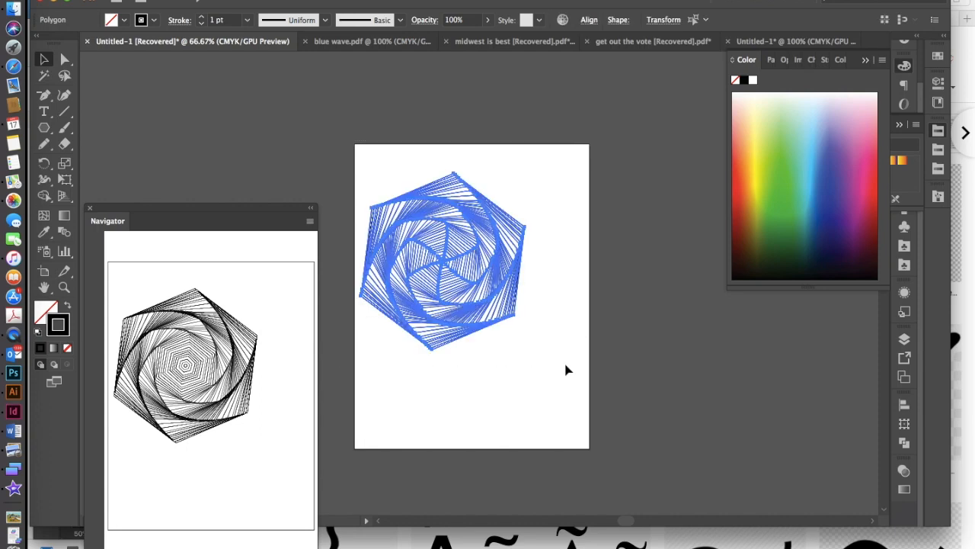
left_click(202, 25)
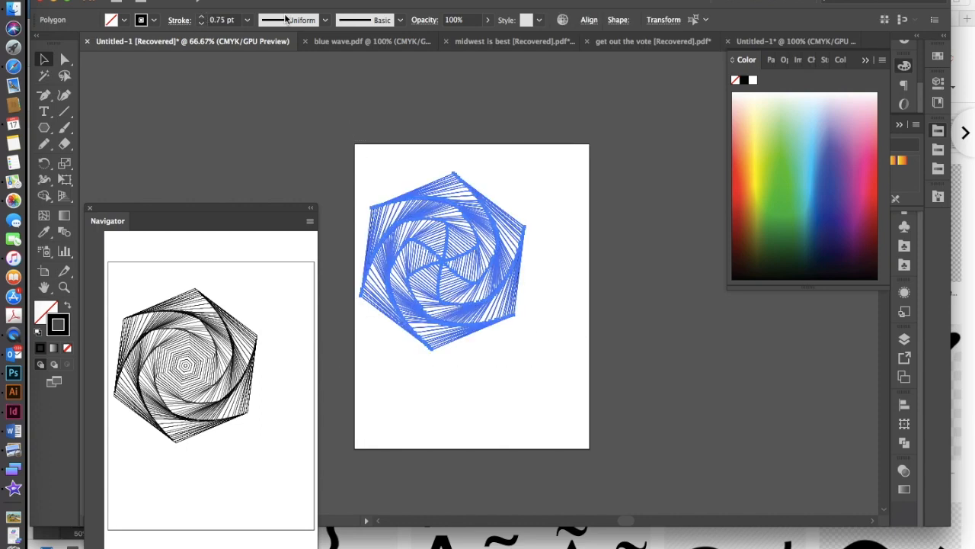
- Try the double-bulge variable width profile on the hexagons' strokes and return to the Uniform profile
left_click(324, 20)
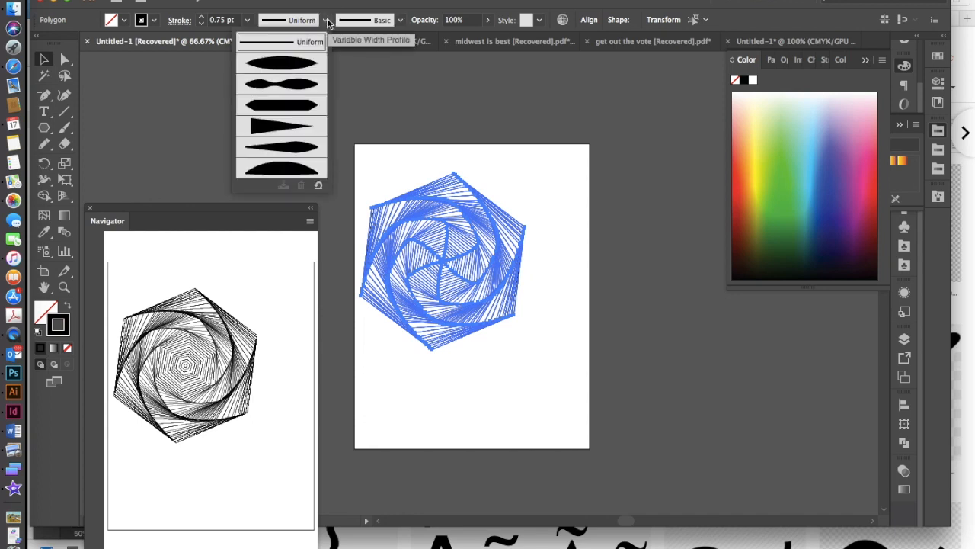
left_click(298, 95)
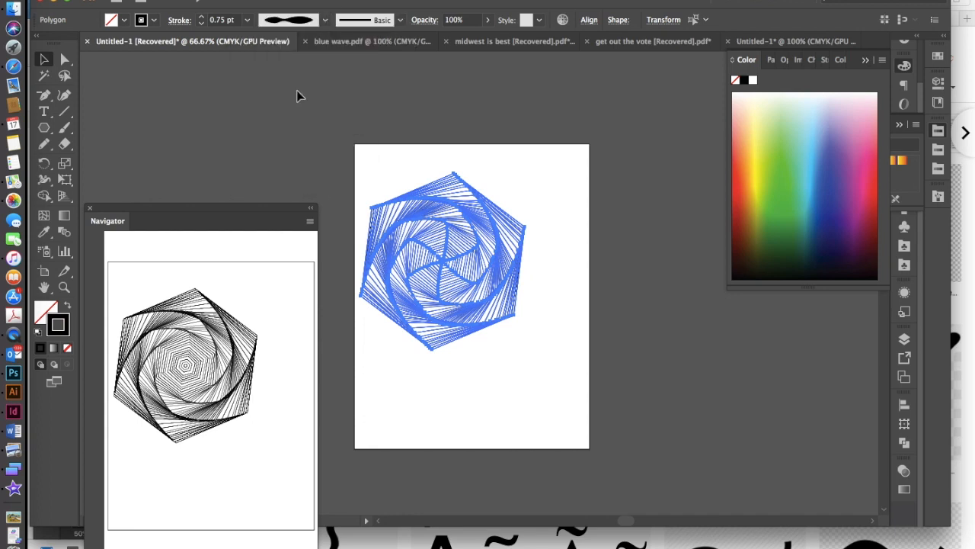
left_click(324, 19)
left_click(291, 42)
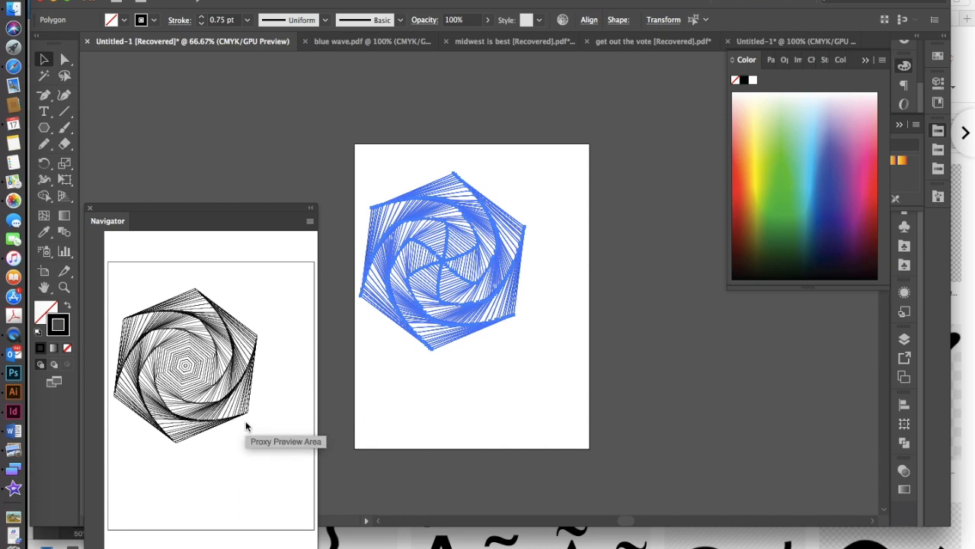
- Try a brown and a green stroke color on the spiral from the color spectrum
left_click(745, 220)
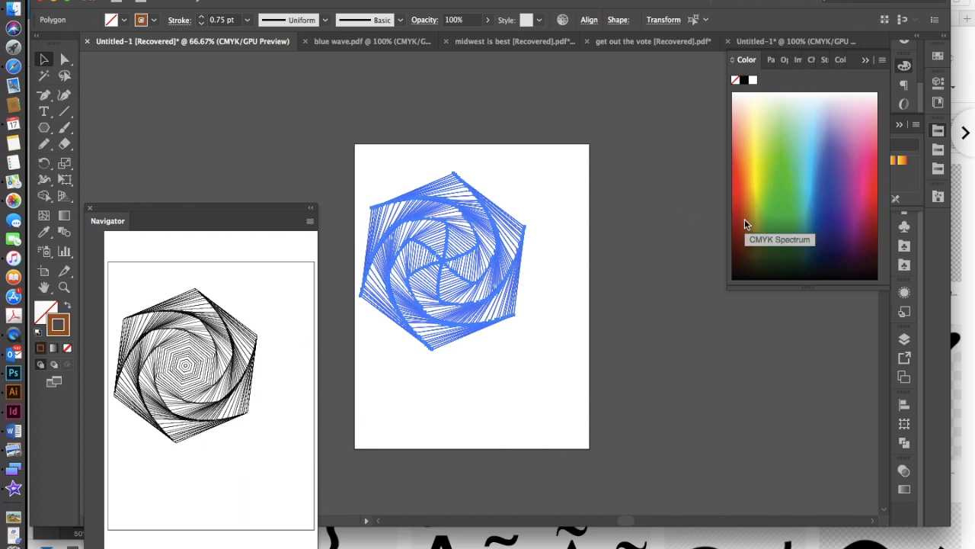
left_click(799, 214)
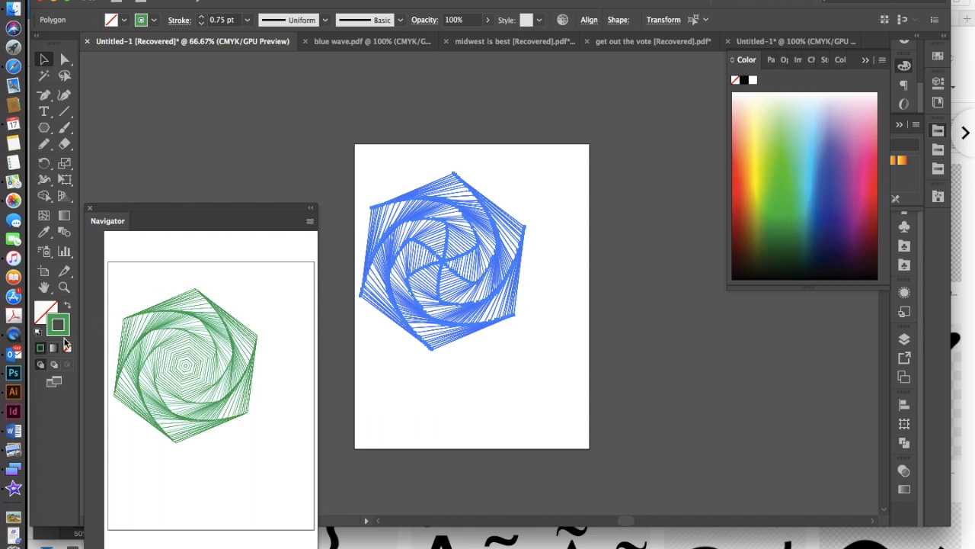
- Load the Brights gradient swatch library and apply its magenta-purple gradient to the spiral's strokes
left_click(154, 21)
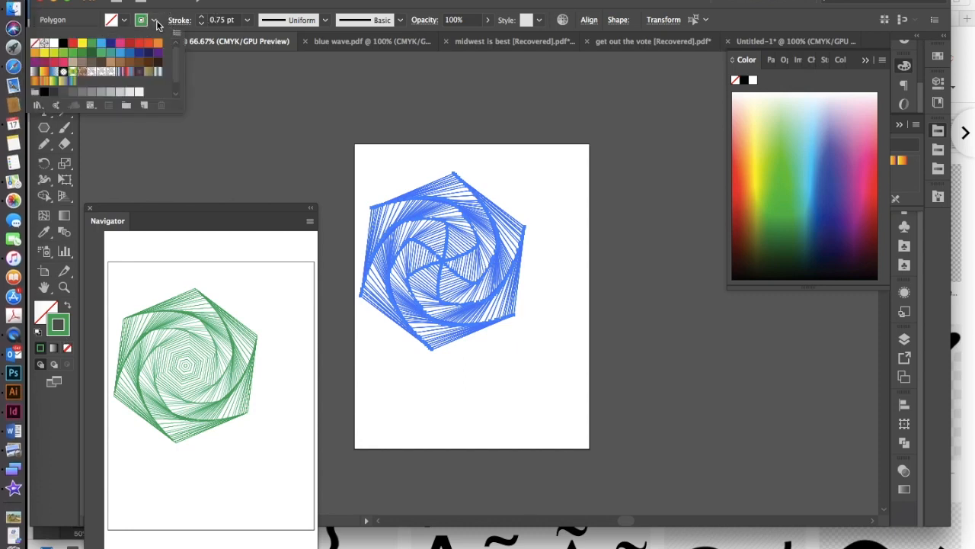
left_click(37, 107)
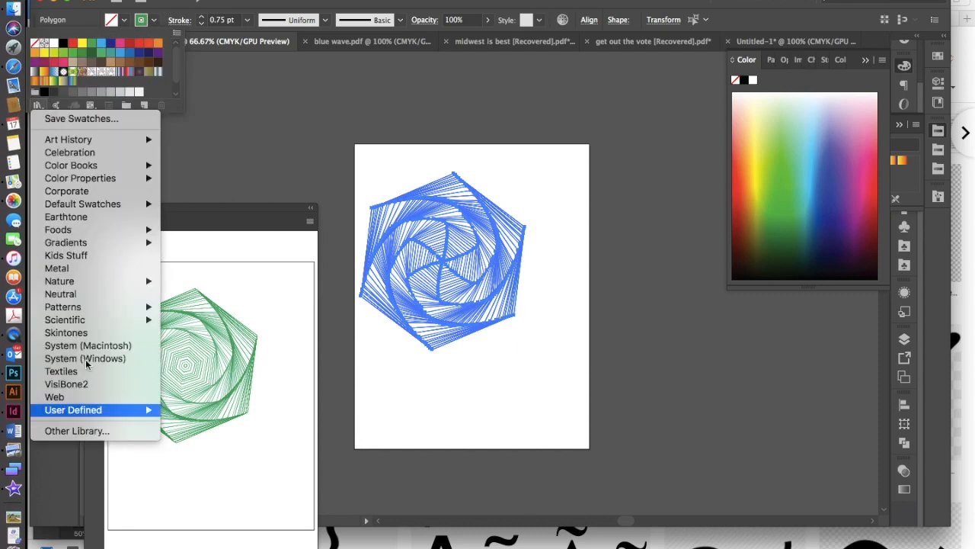
mouse_move(89, 204)
mouse_move(96, 242)
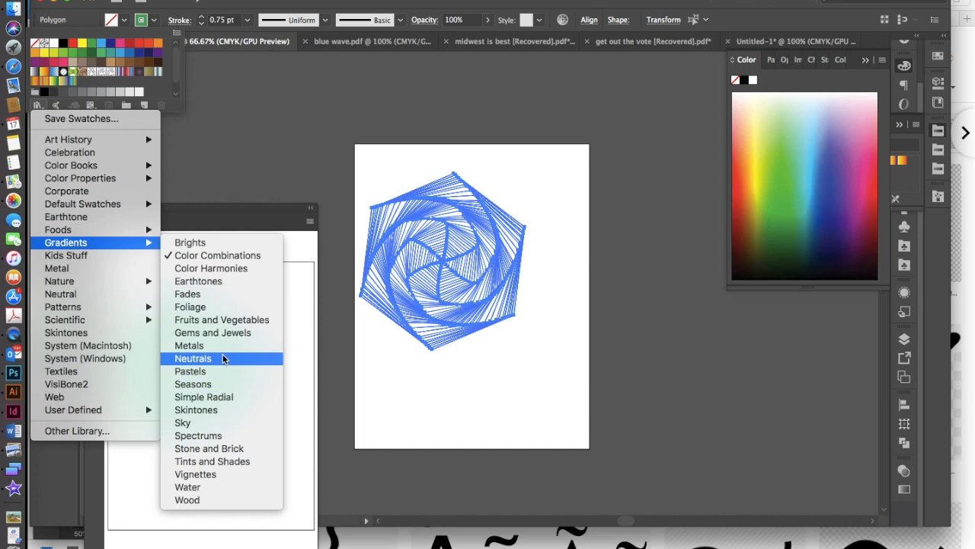
left_click(218, 244)
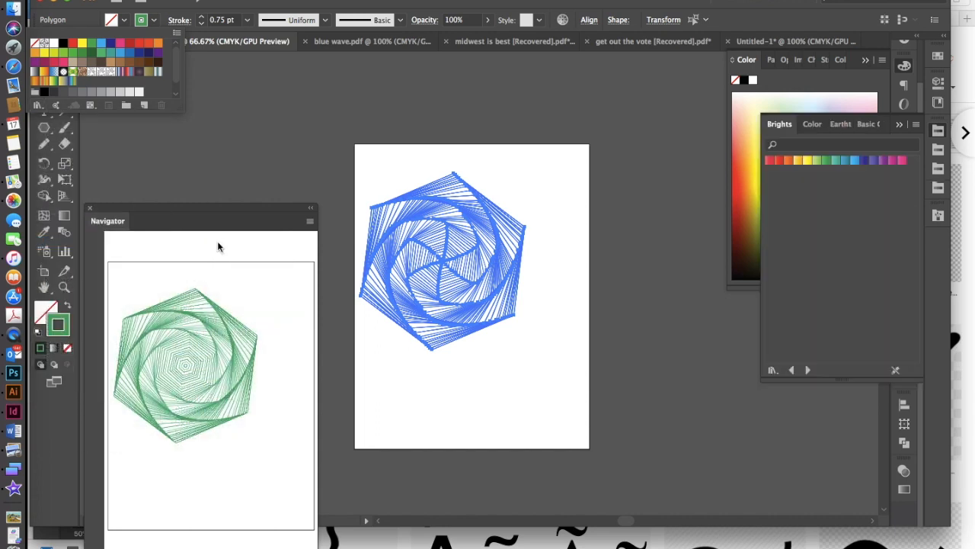
left_click(893, 163)
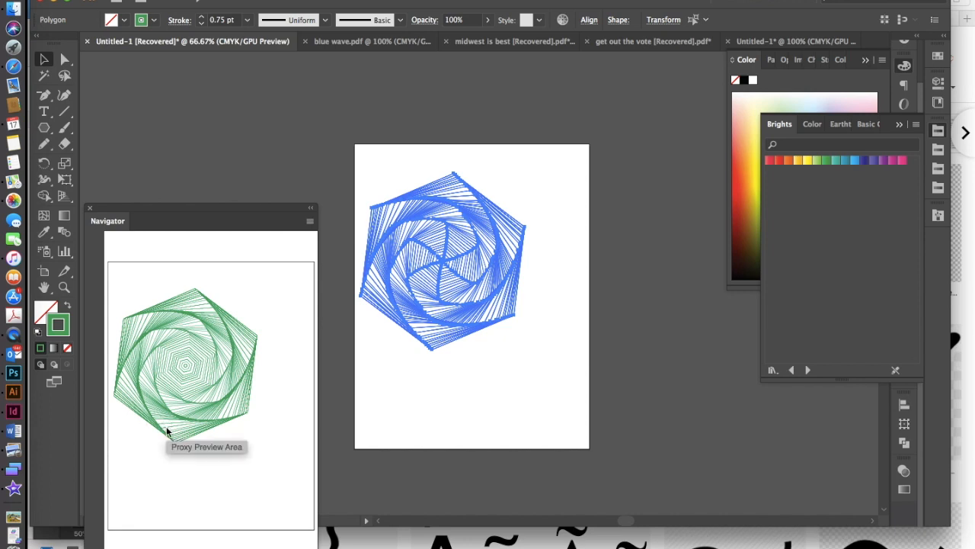
left_click(894, 160)
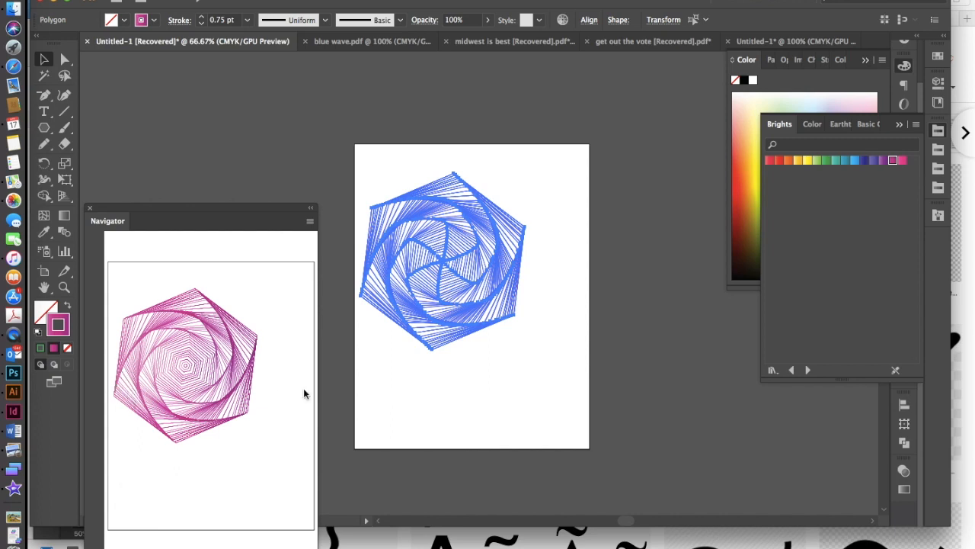
- Show the gradient settings and change the stroke gradient's type to Radial
left_click(351, 2)
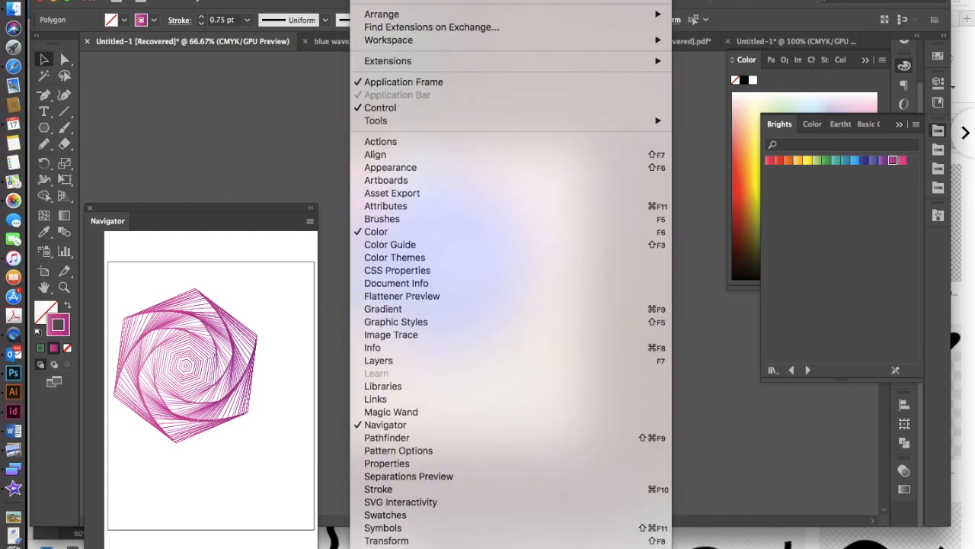
left_click(395, 309)
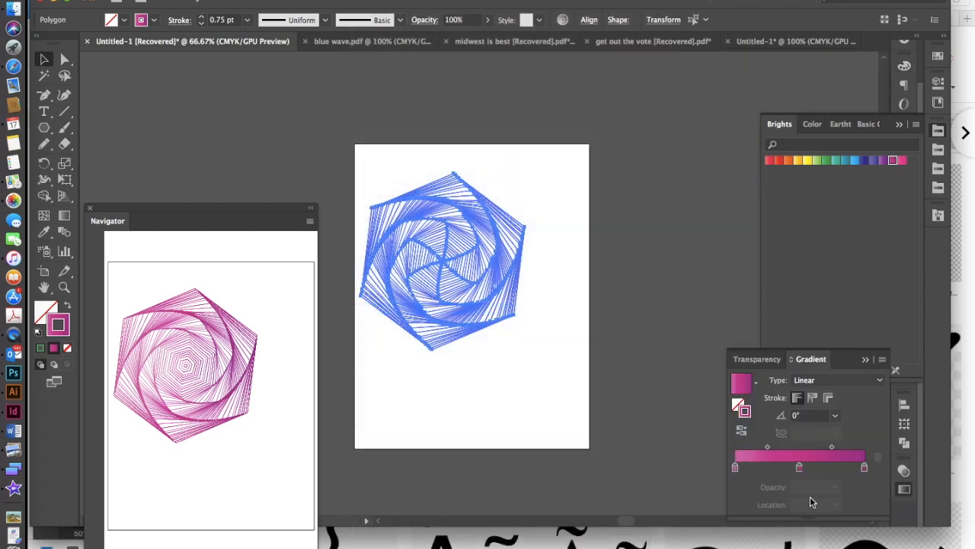
left_click(880, 382)
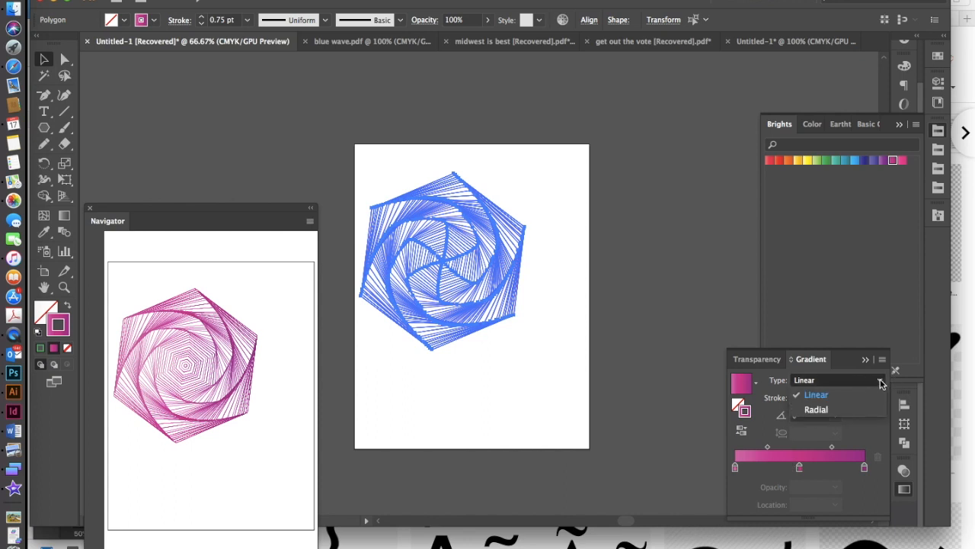
left_click(842, 407)
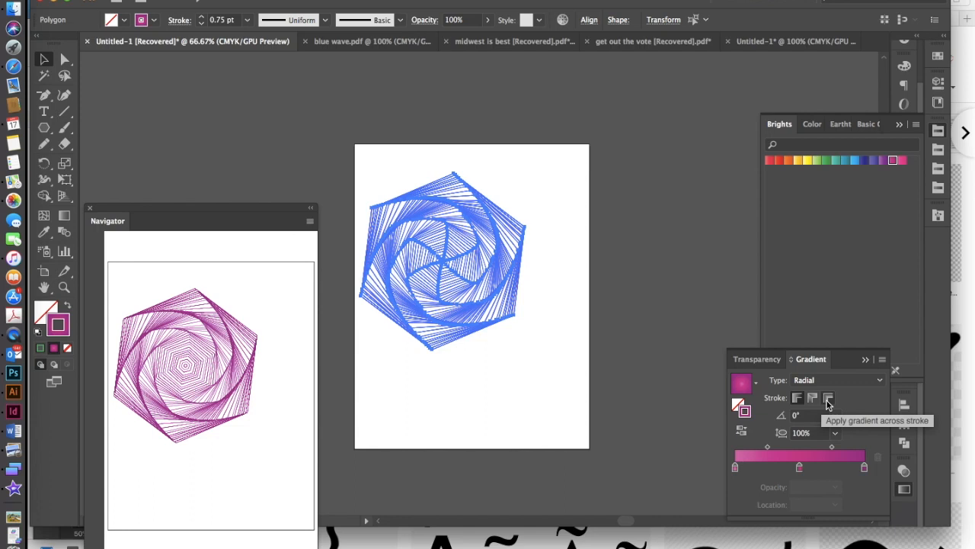
- Try applying the radial gradient across and along the stroke, and return to applying it within the stroke
left_click(829, 398)
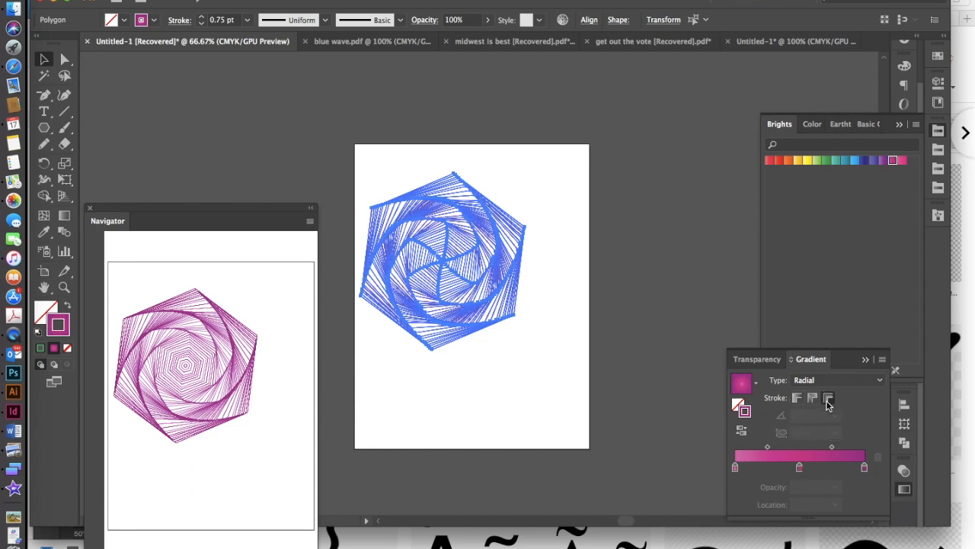
left_click(813, 399)
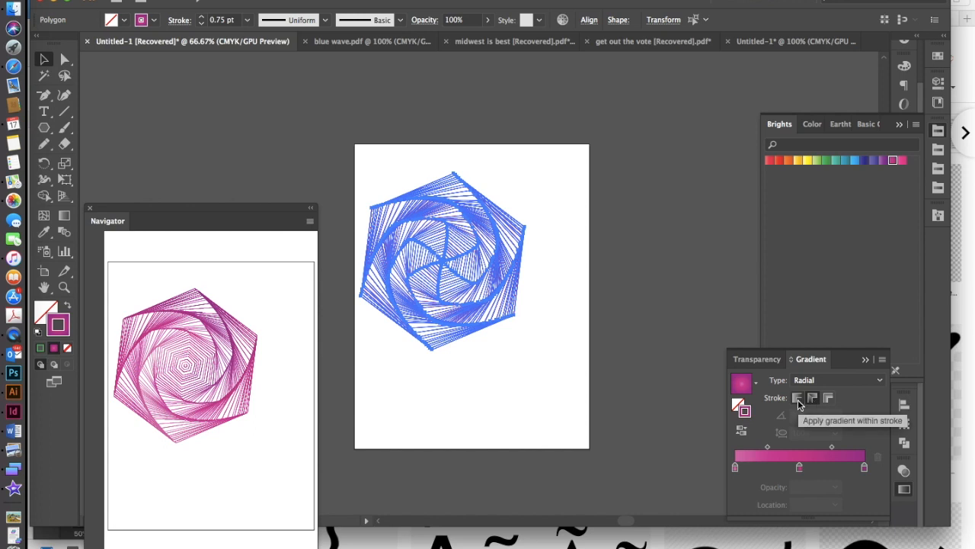
left_click(798, 399)
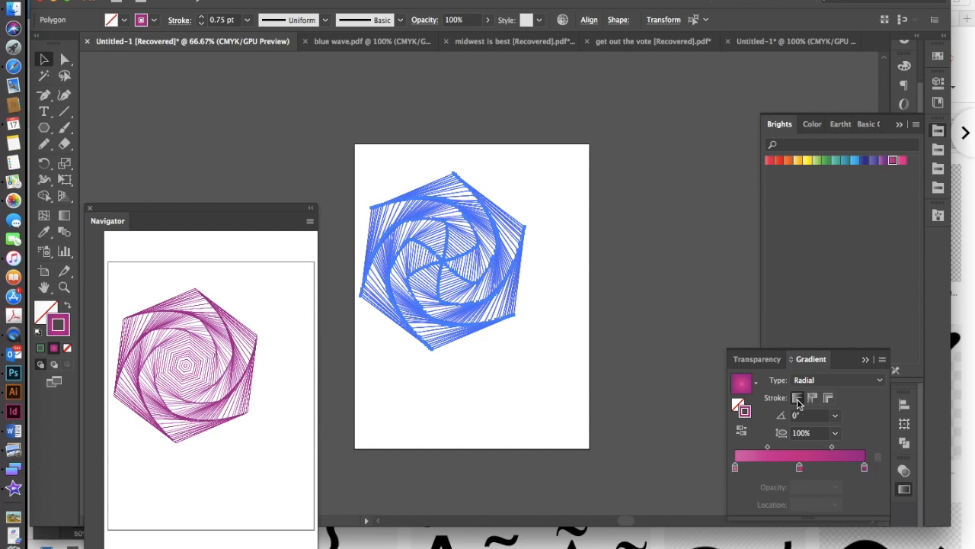
- Try the magenta radial gradient along, within and across the spiral's strokes
left_click(813, 398)
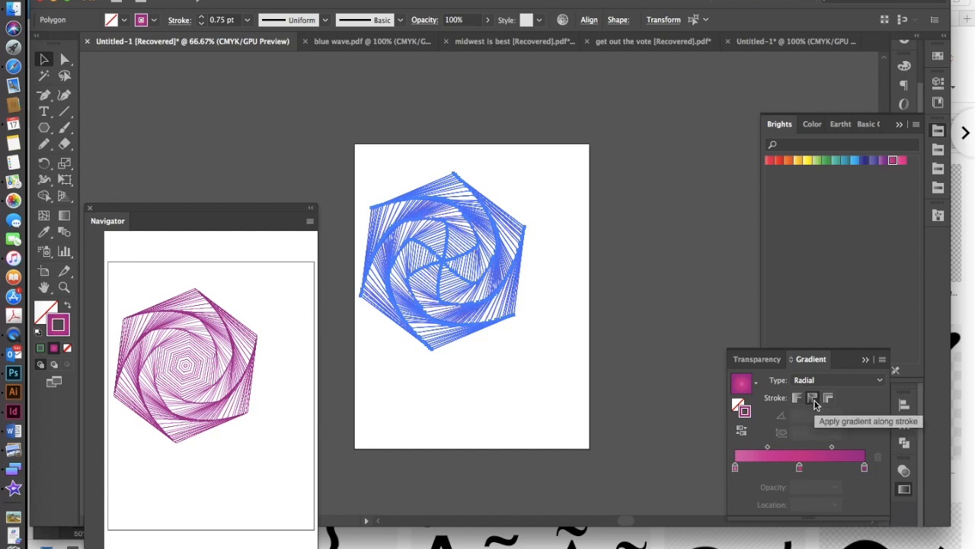
left_click(797, 399)
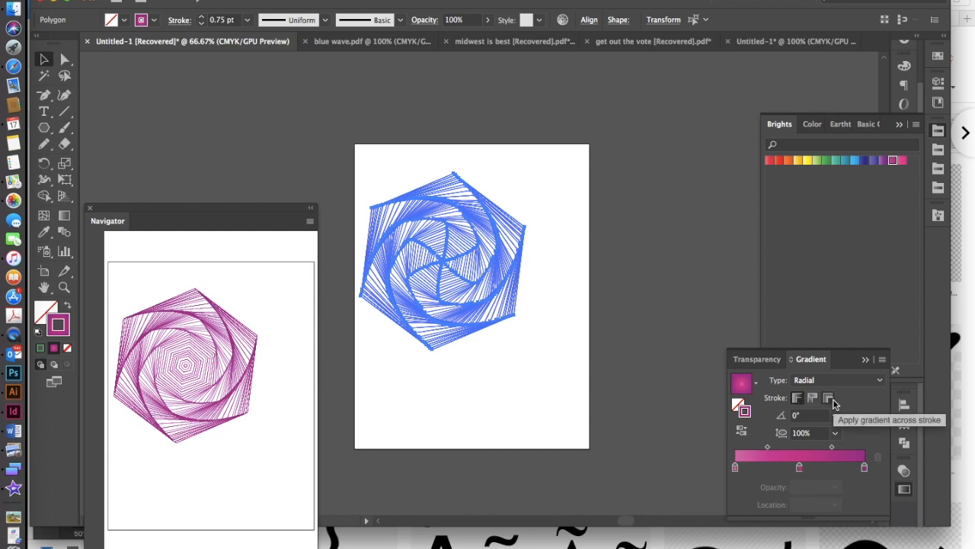
left_click(831, 400)
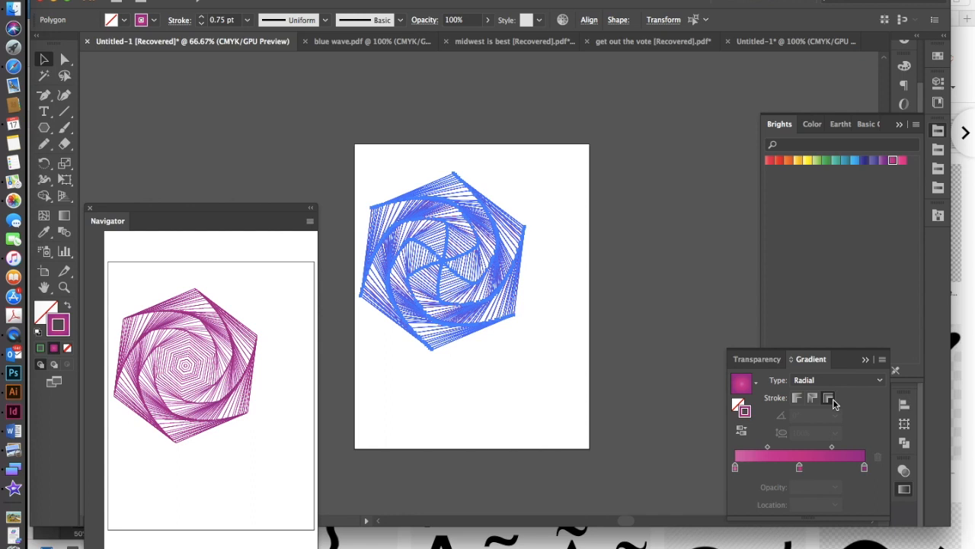
- Try a purple Brights gradient and the Red, Blue, White color combination on the spiral's strokes
left_click(883, 162)
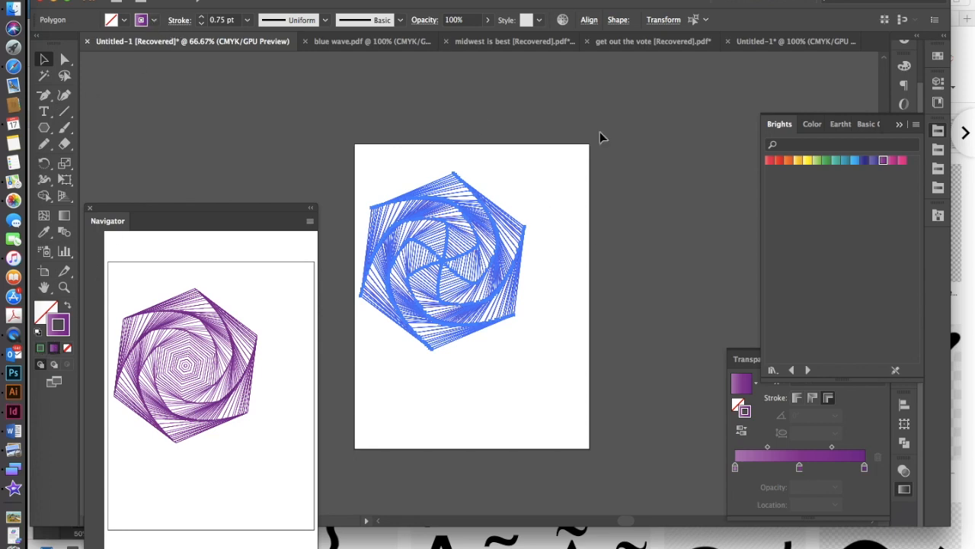
left_click(843, 125)
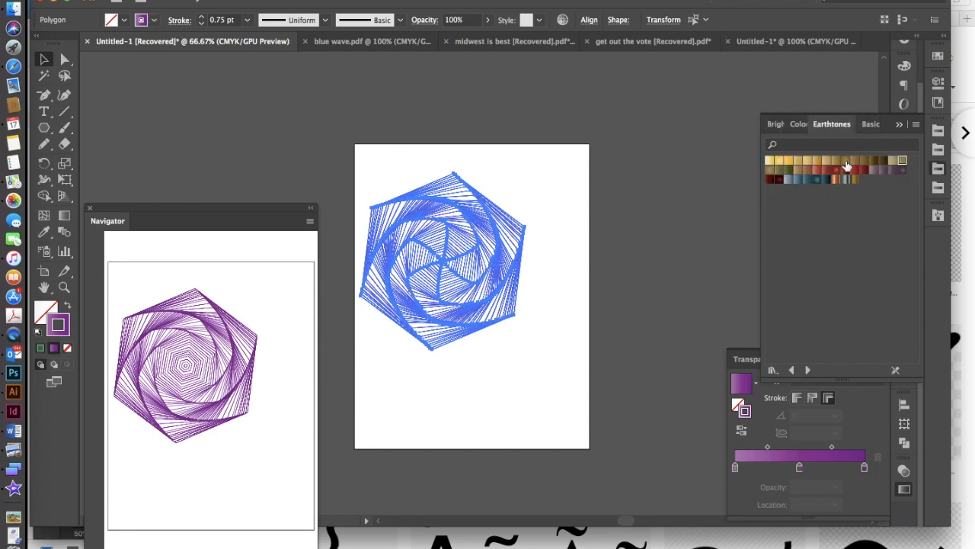
left_click(798, 125)
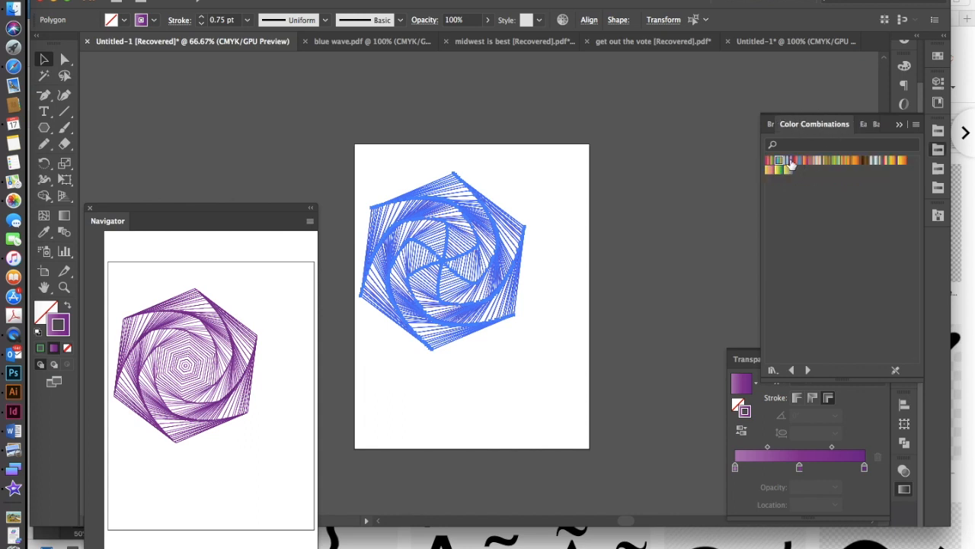
left_click(789, 162)
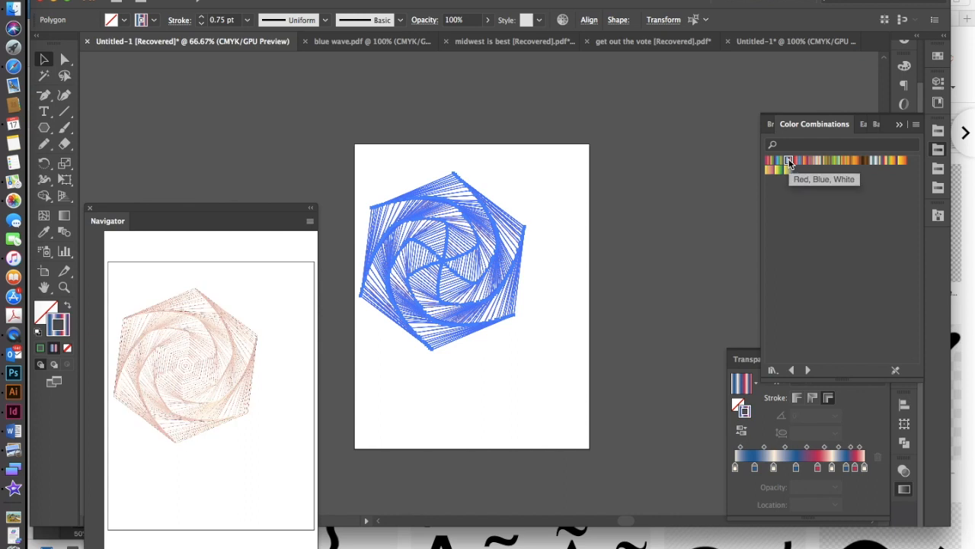
- Give the spiral's strokes the Purple, Yellow color combination, applied within the stroke, with the gradient type set to Radial
left_click(789, 172)
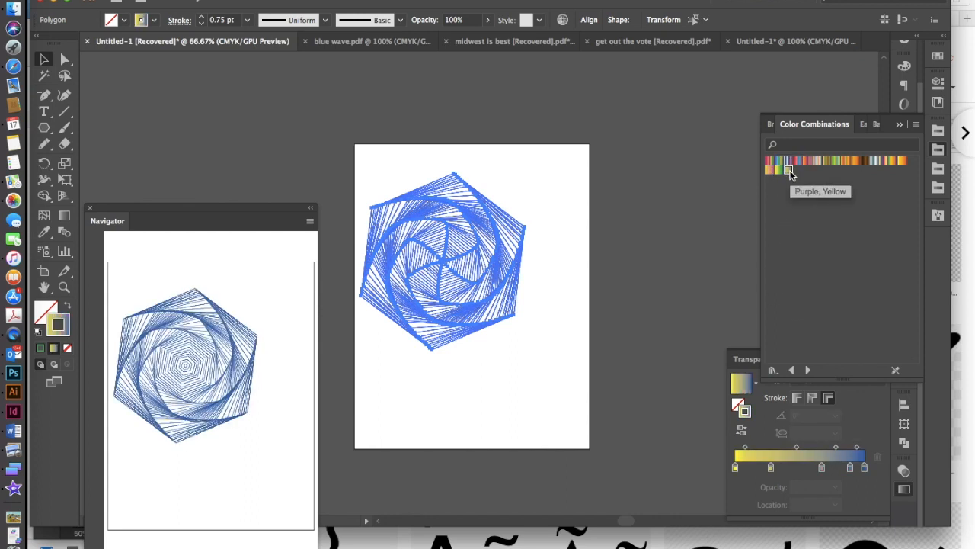
left_click(857, 404)
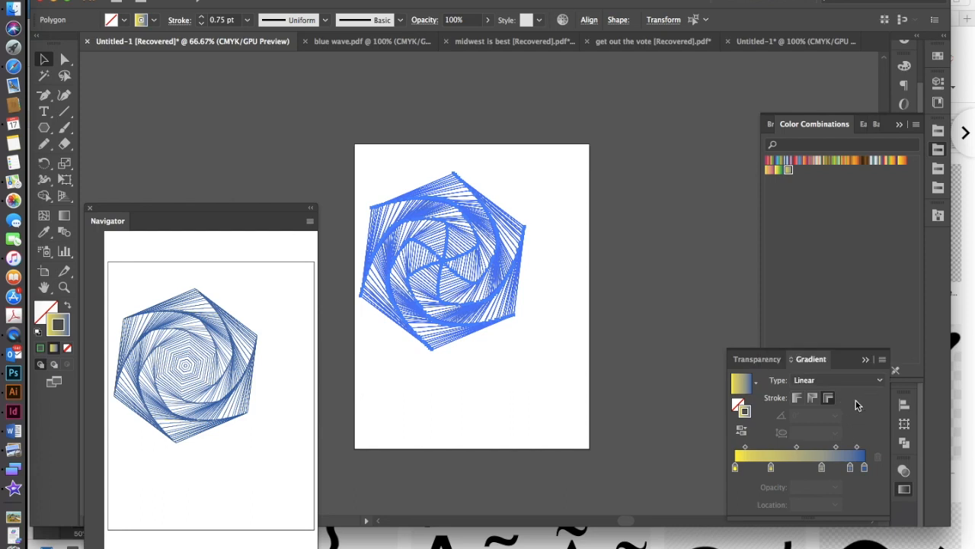
left_click(797, 398)
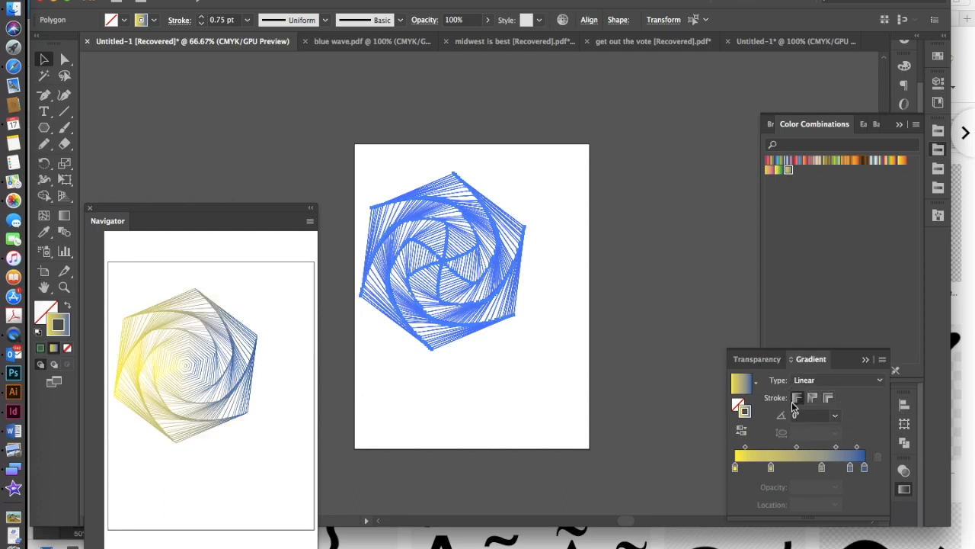
left_click(853, 378)
left_click(816, 409)
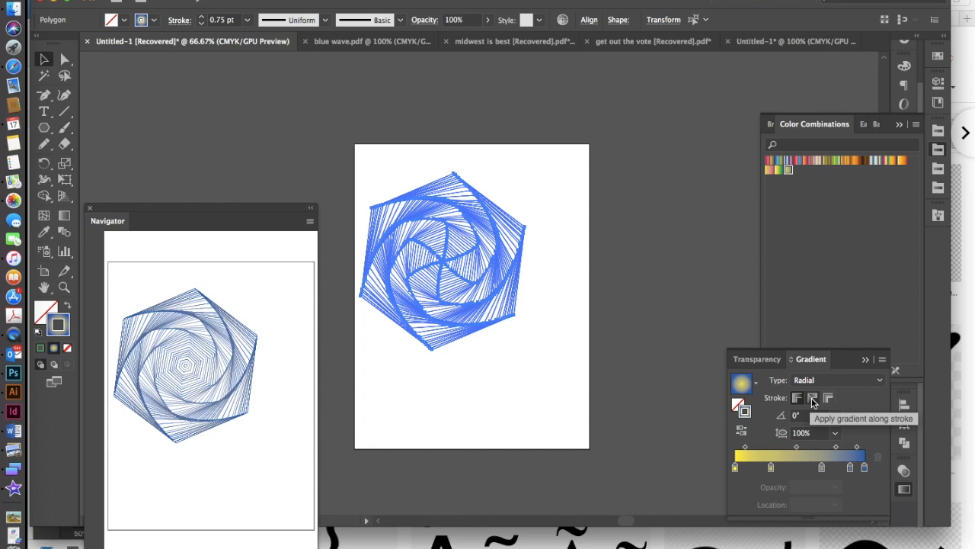
- Compare the radial gradient along, across and within the strokes, settle on applying it along the stroke, and deselect the spiral
left_click(813, 398)
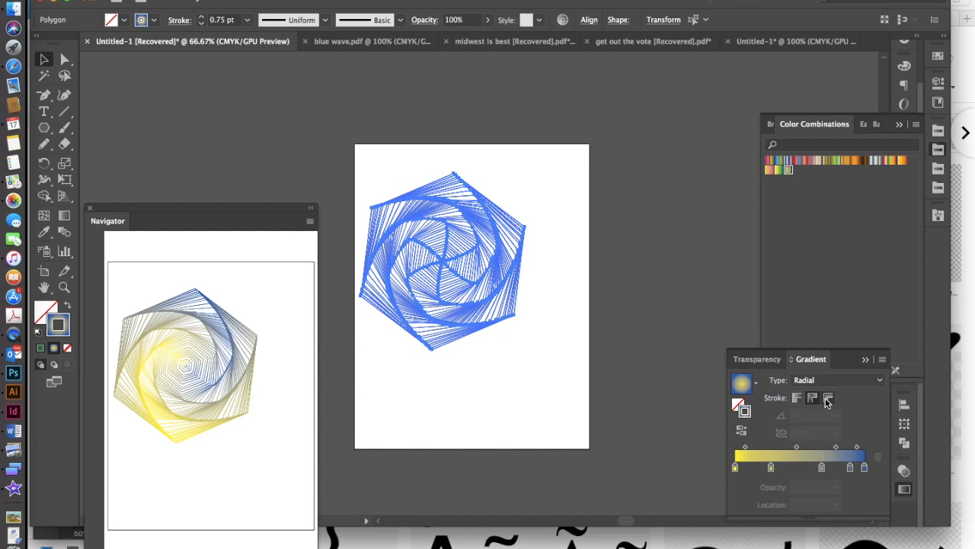
left_click(829, 403)
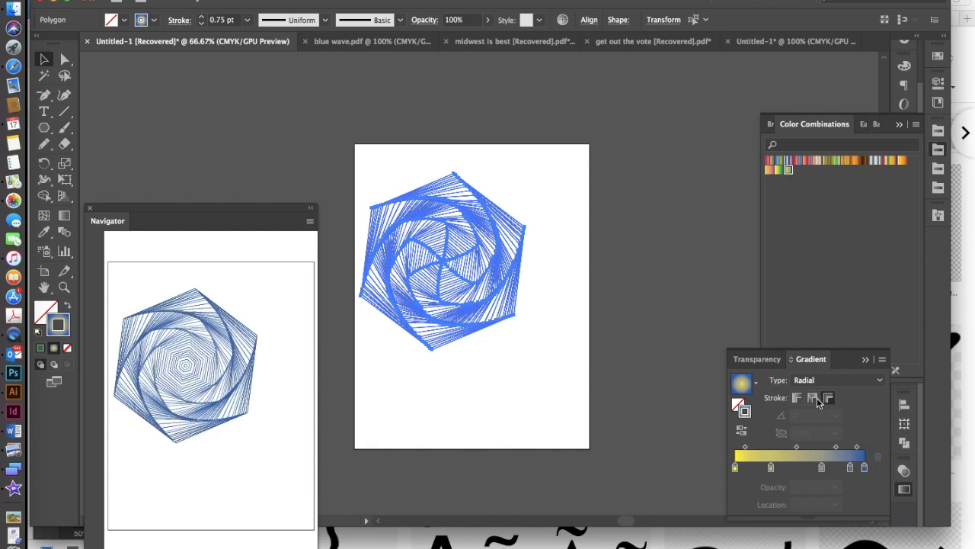
left_click(797, 401)
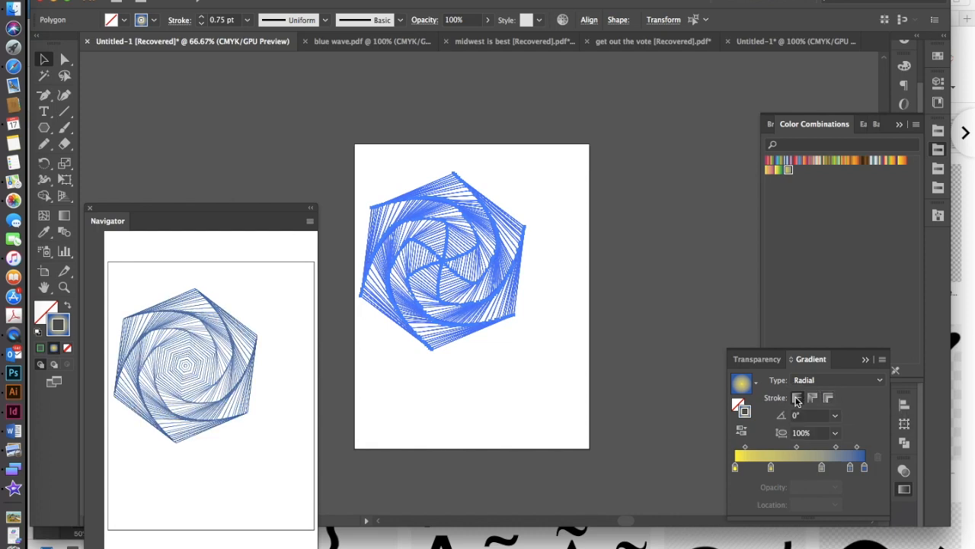
left_click(812, 401)
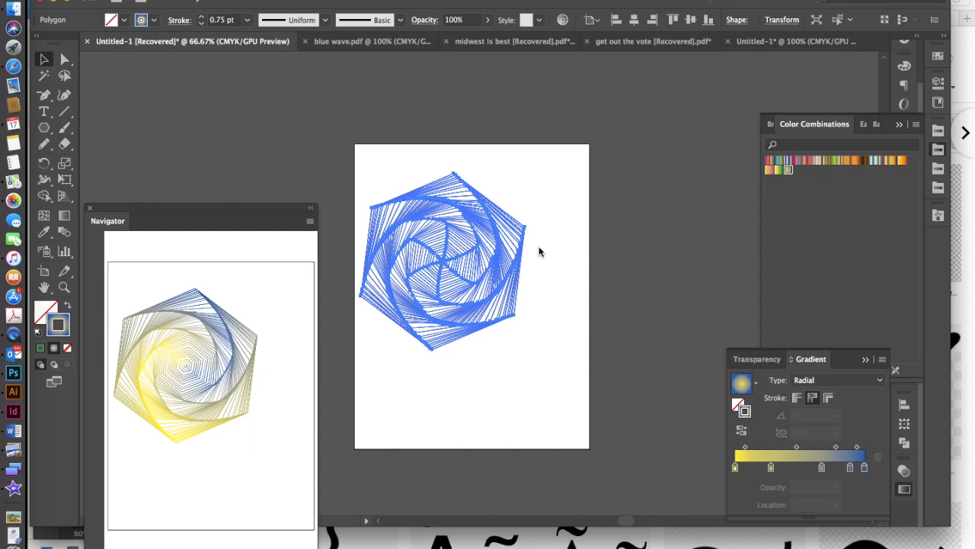
left_click(651, 266)
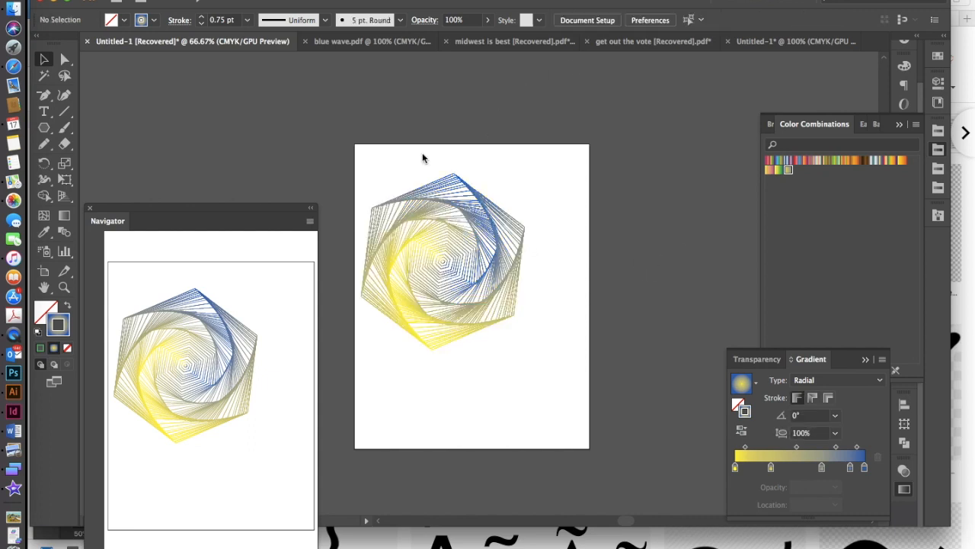
- Select the whole hexagon spiral and center it horizontally and vertically on the artboard
left_click_drag(297, 92, 581, 413)
left_click(178, 0)
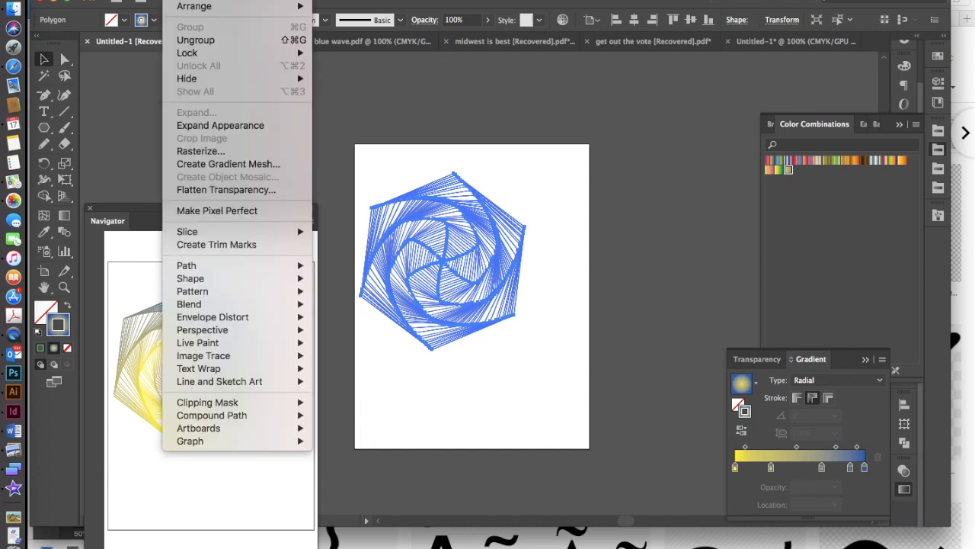
left_click(251, 42)
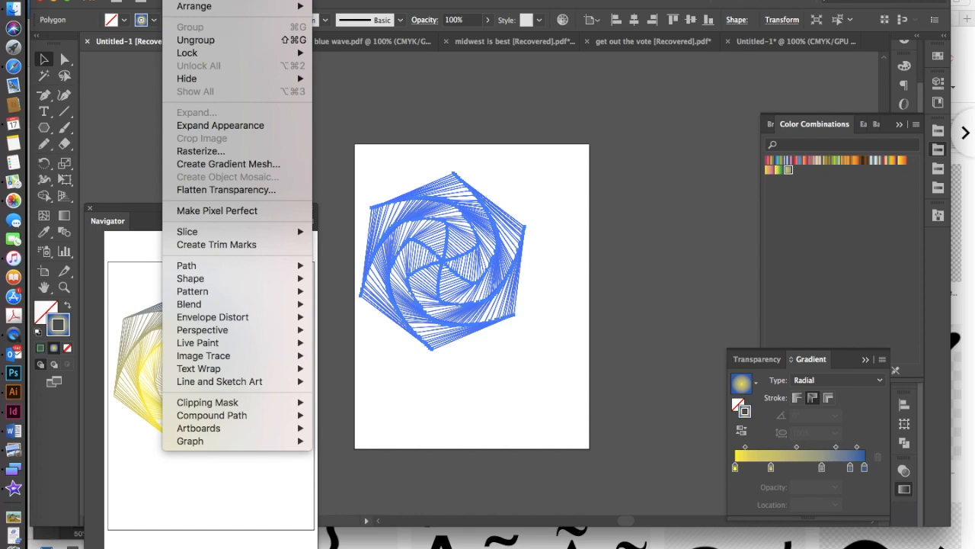
left_click(542, 245)
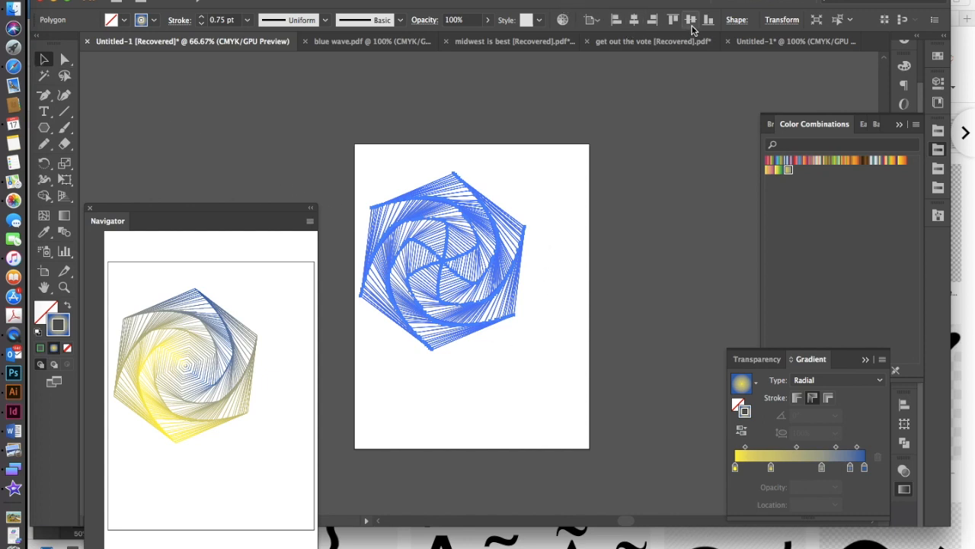
left_click(634, 21)
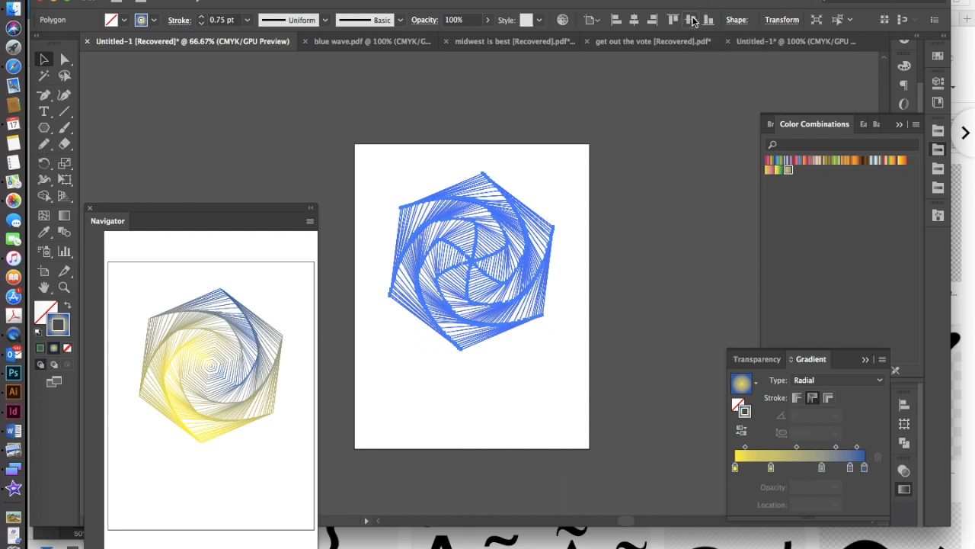
left_click(691, 21)
left_click(638, 287)
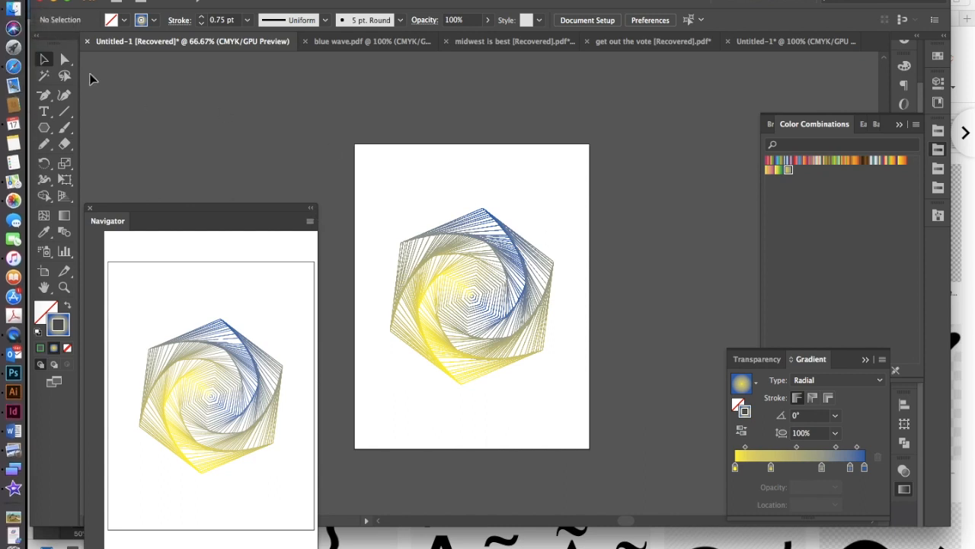
- Draw a spiral of nested five-pointed stars with the Star tool, undoing the first attempt, and move it over the hexagon spiral's lower part
left_click_drag(43, 127, 108, 200)
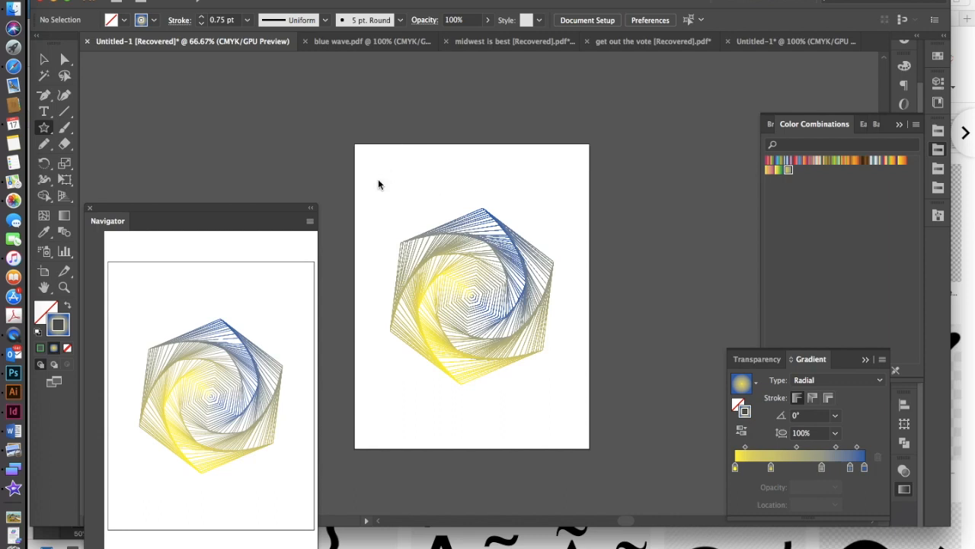
mouse_move(378, 184)
left_mouse_down()
mouse_move(396, 200)
mouse_move(376, 223)
mouse_move(347, 193)
mouse_move(370, 127)
mouse_move(401, 135)
mouse_move(482, 197)
left_mouse_up()
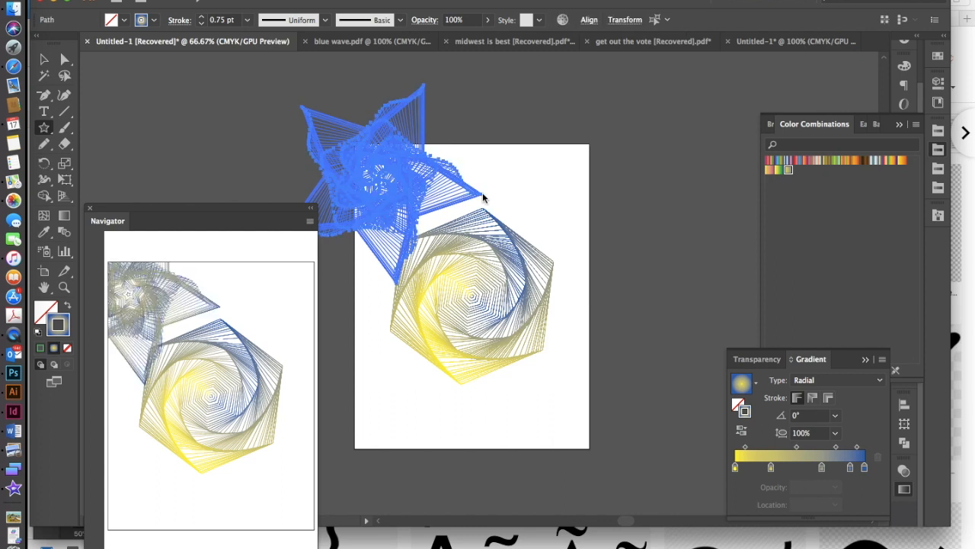
key("super+z")
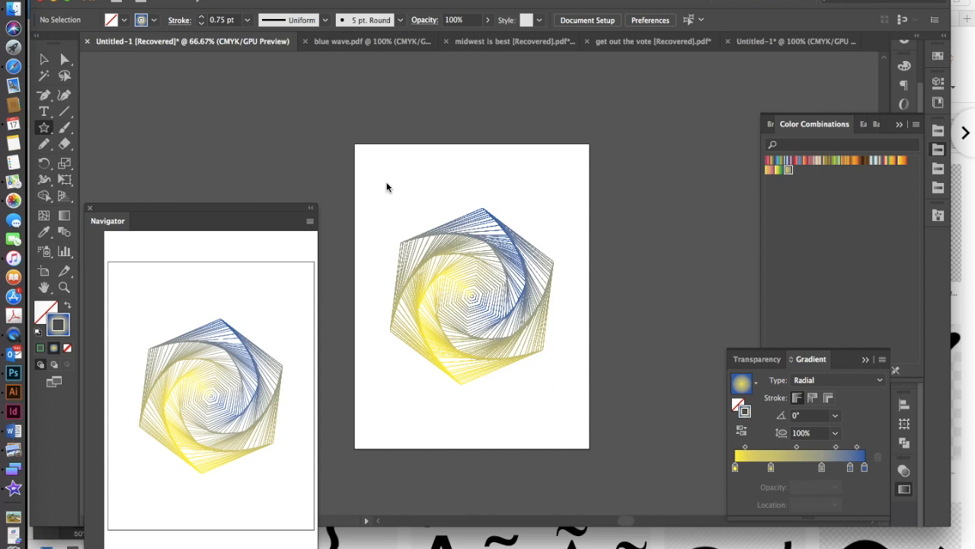
left_click_drag(386, 187, 384, 279)
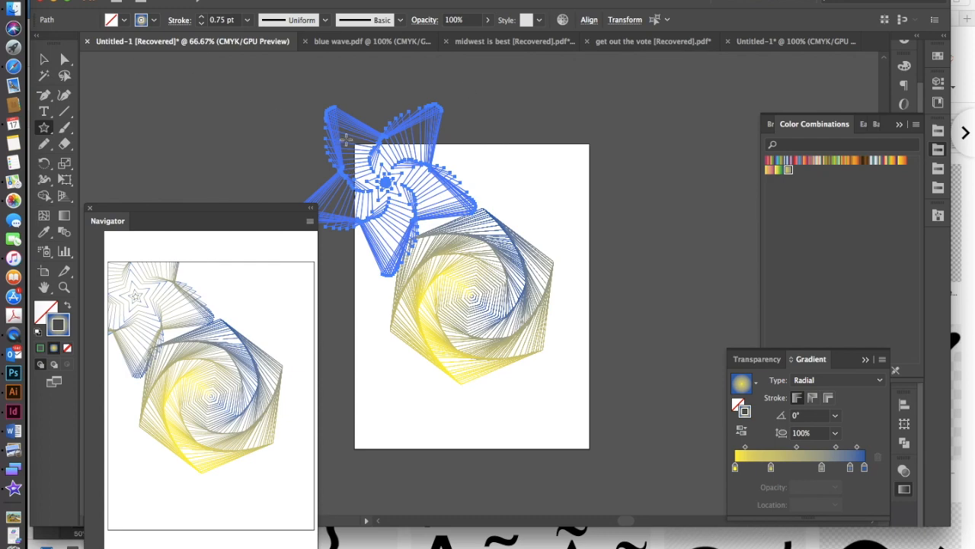
left_click(43, 61)
left_click_drag(384, 196, 489, 379)
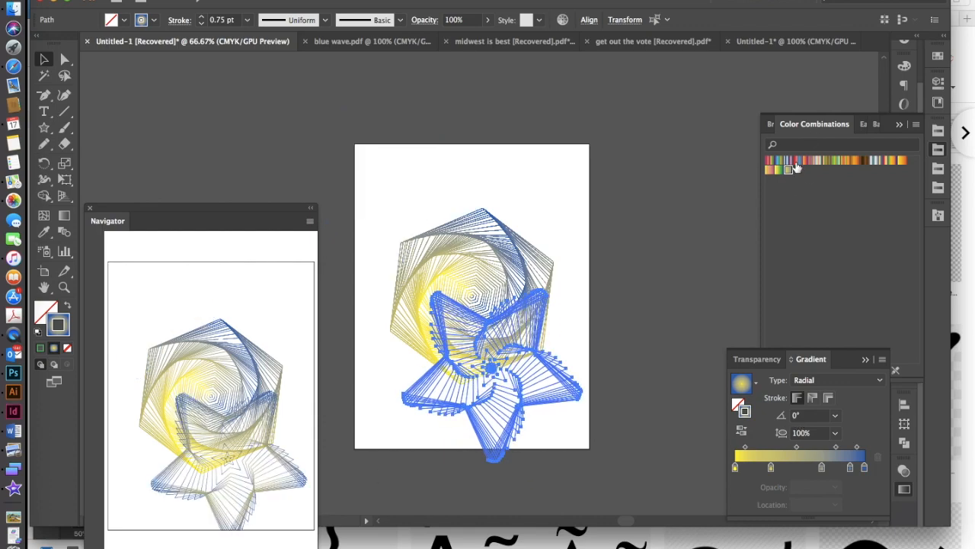
- Apply the red-blue-teal color combination gradient to the star spiral's strokes and set its type to Radial
left_click(797, 161)
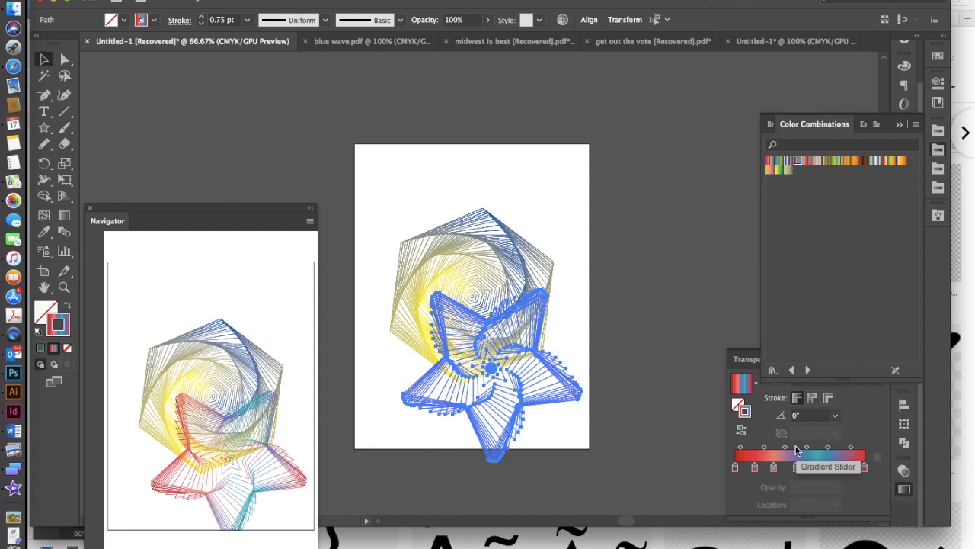
left_click(847, 391)
left_click(850, 382)
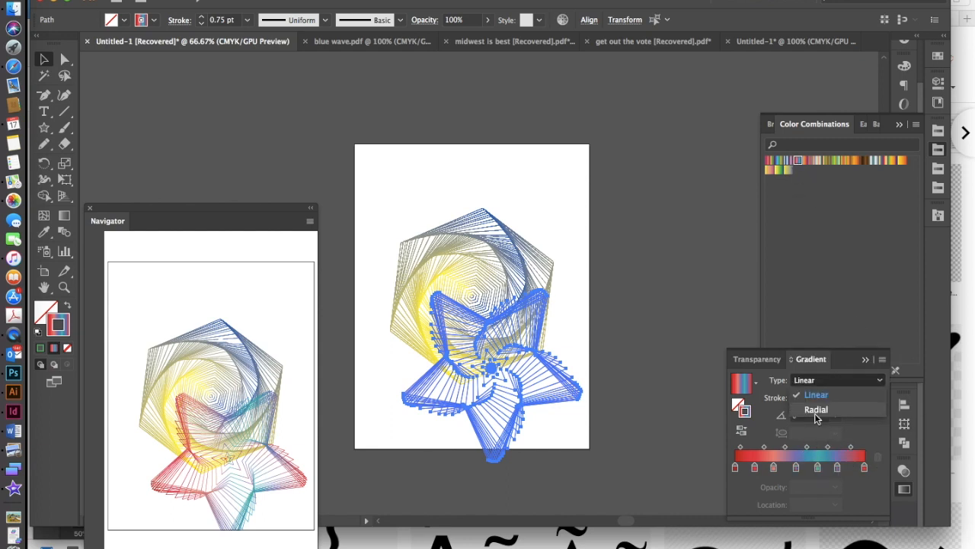
left_click(815, 414)
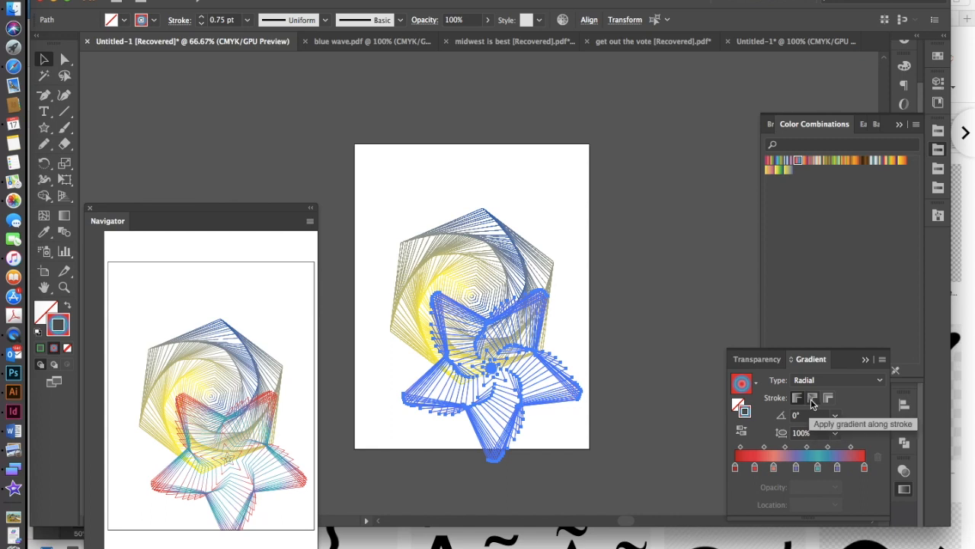
- Compare the star spiral's gradient along and across the stroke, and keep it applied along the stroke
left_click(812, 400)
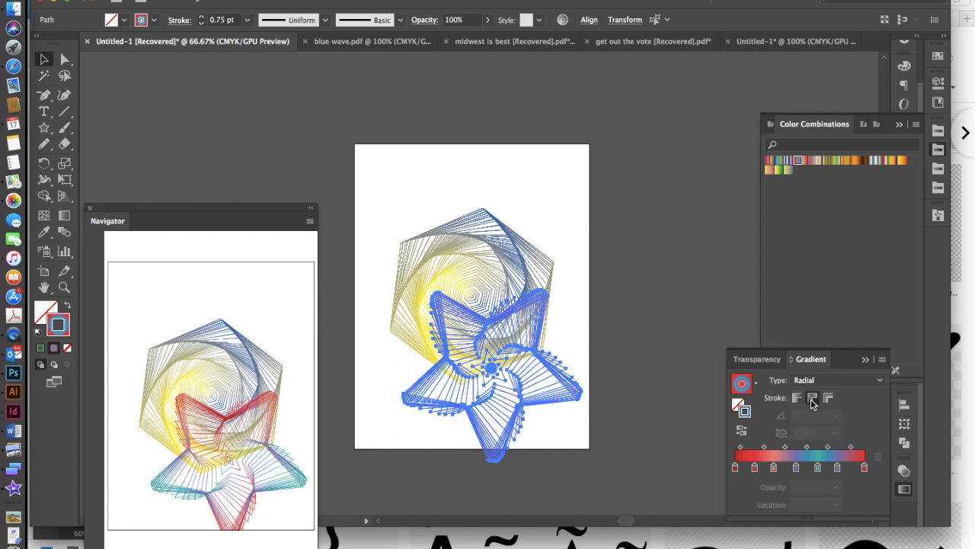
left_click(829, 400)
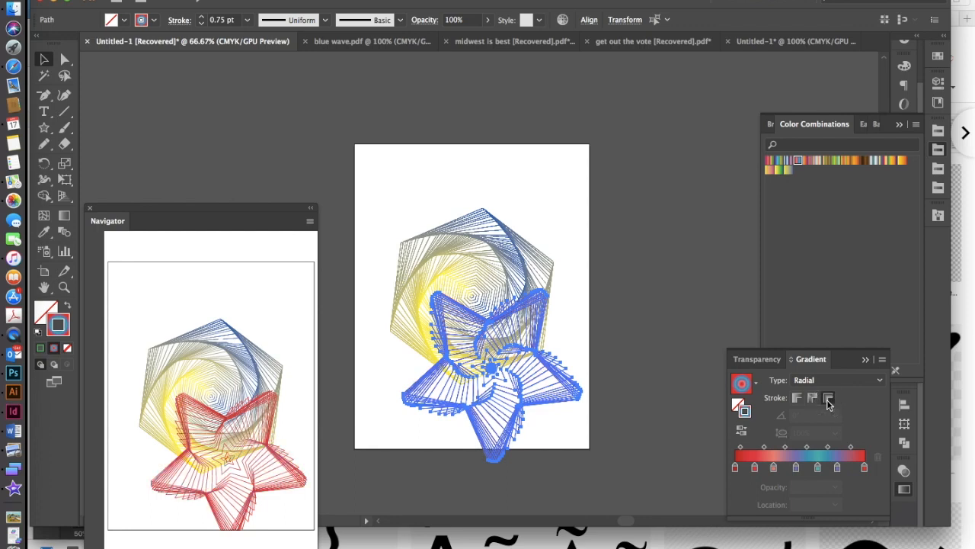
left_click(813, 400)
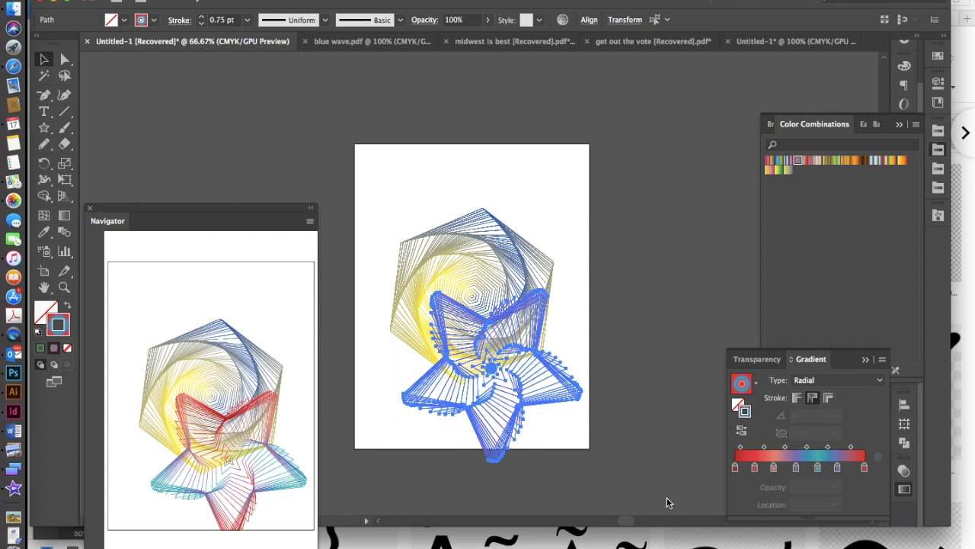
- Group the nested stars and center the group horizontally and vertically on the artboard
key("super+g")
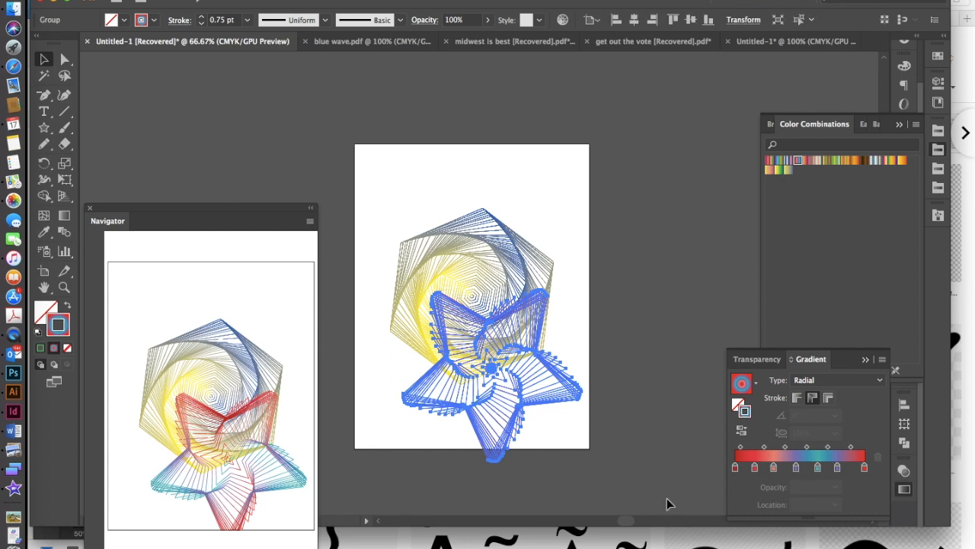
left_click(633, 20)
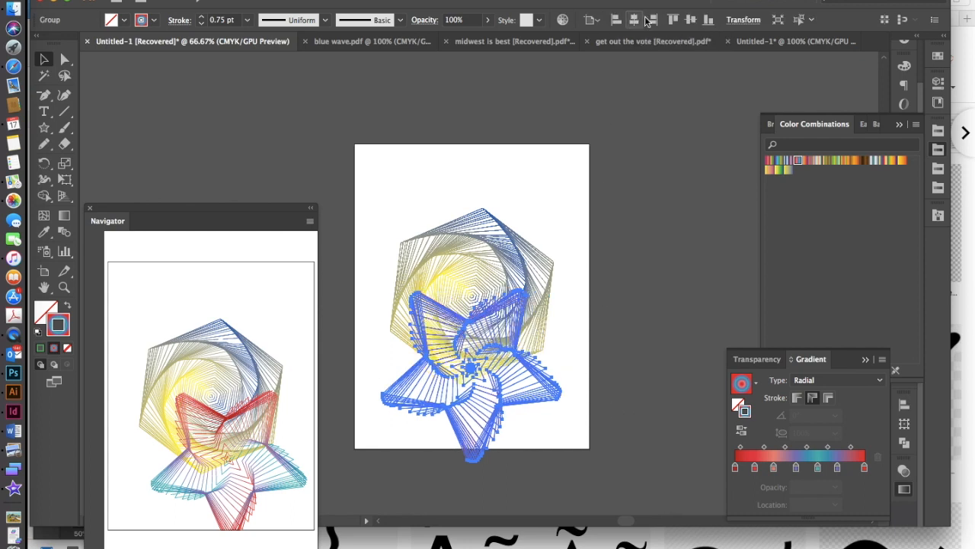
left_click(690, 19)
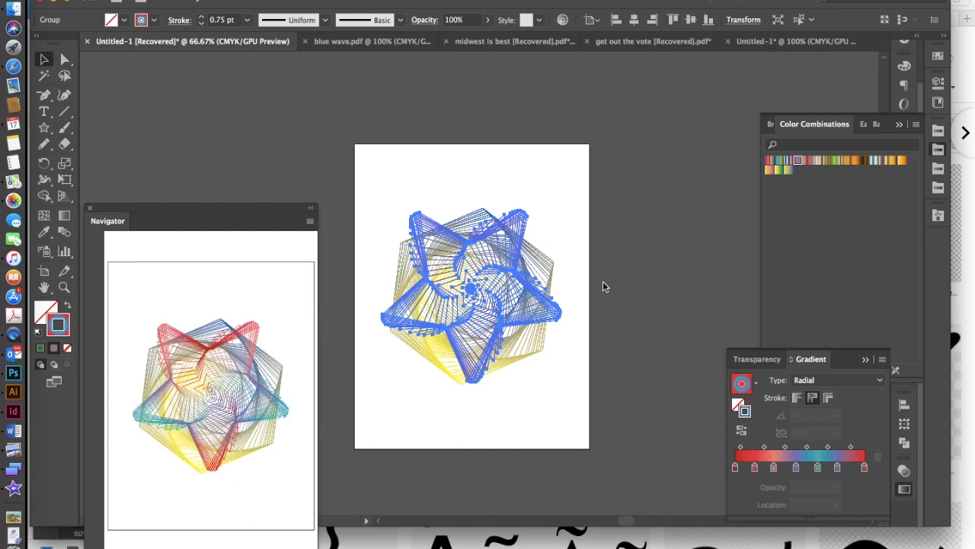
- Try the Overlay blending mode on the star group, and set its blending mode to Multiply
left_click(566, 364)
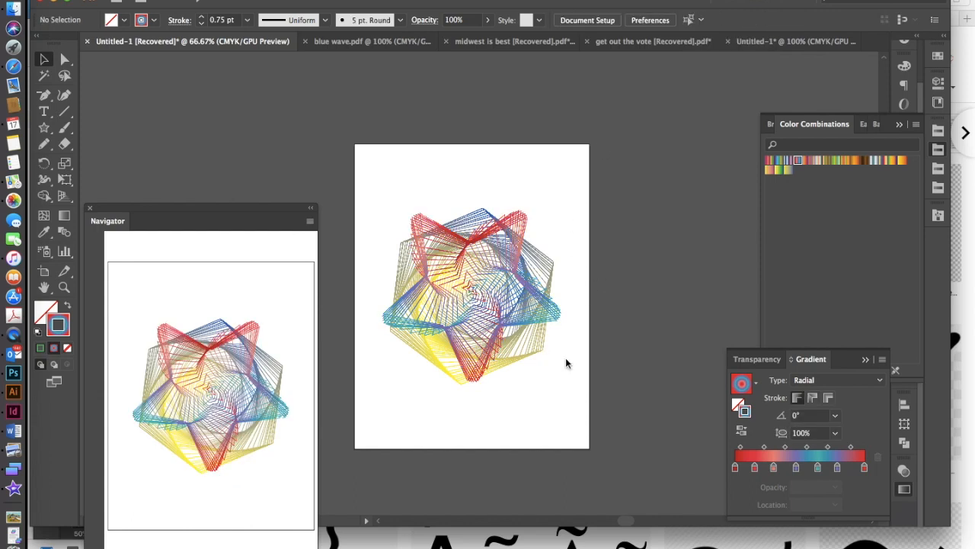
left_click(450, 372)
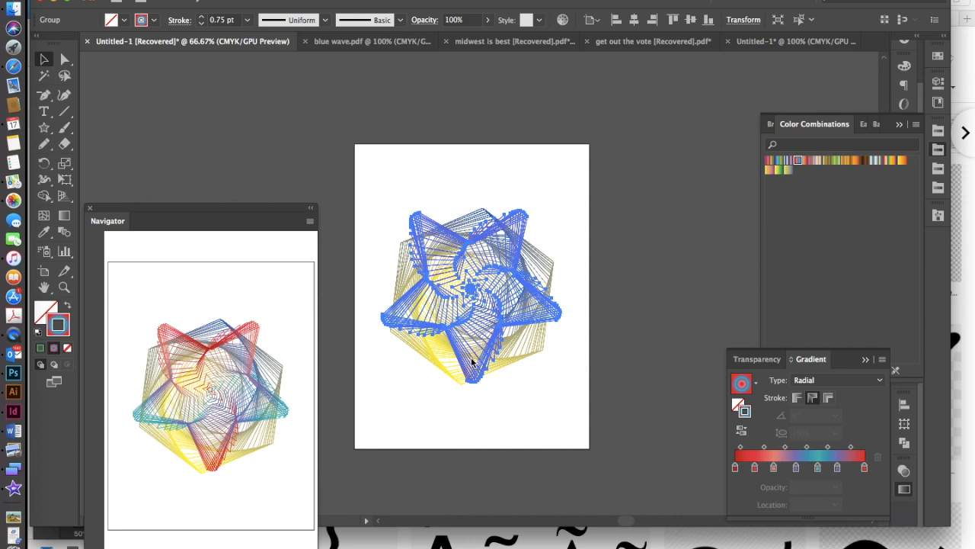
left_click(903, 472)
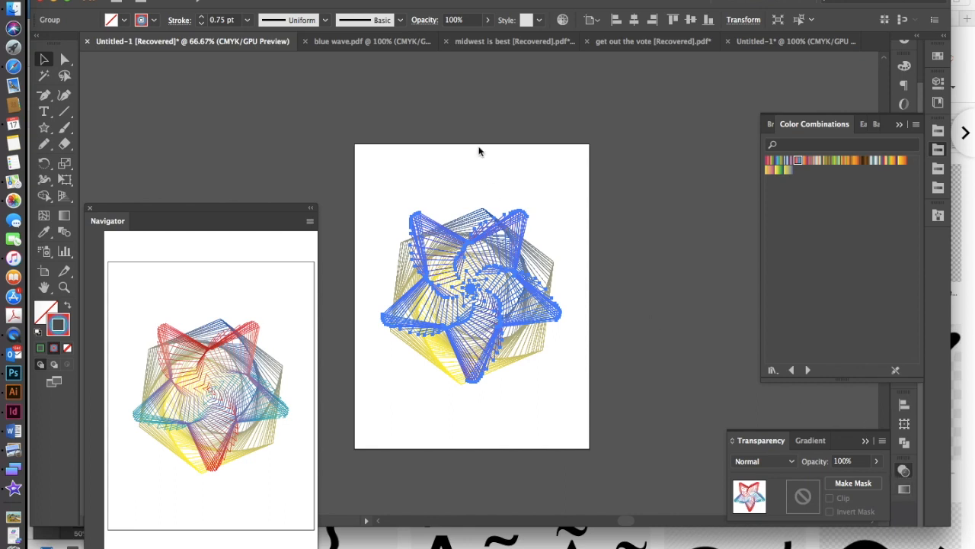
left_click(366, 0)
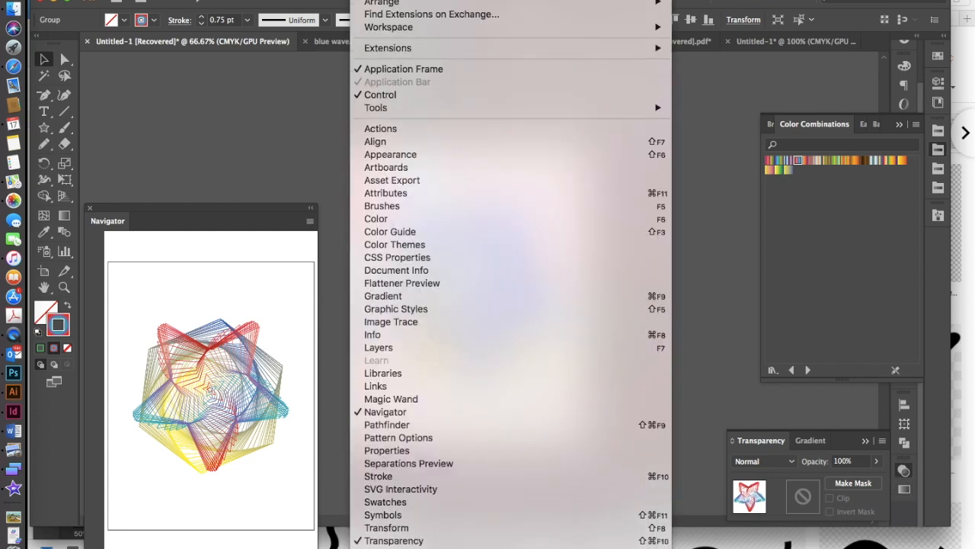
left_click(366, 0)
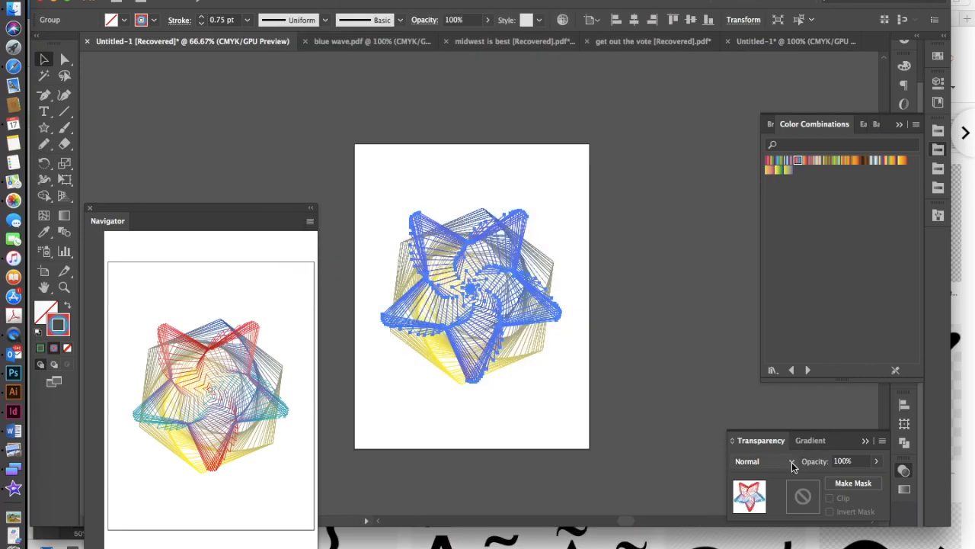
left_click(792, 462)
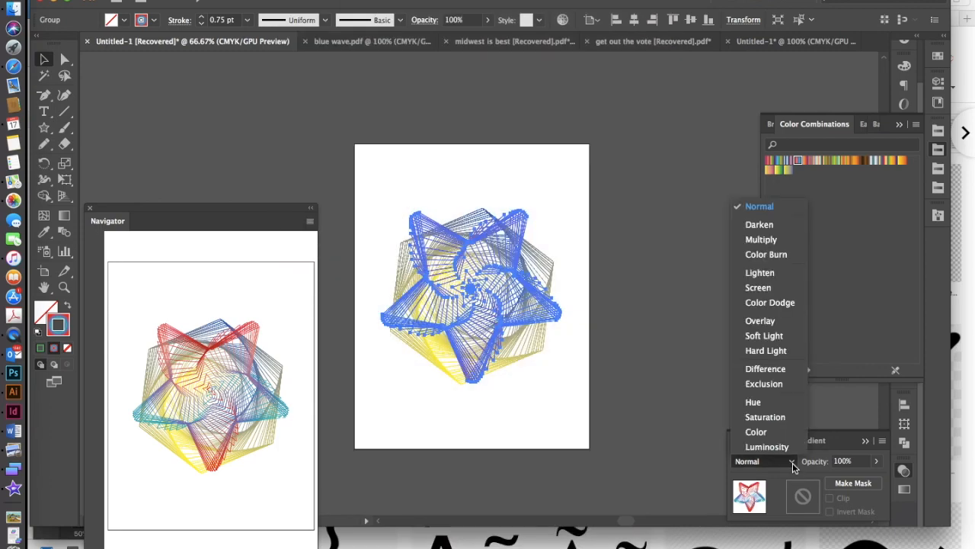
left_click(760, 321)
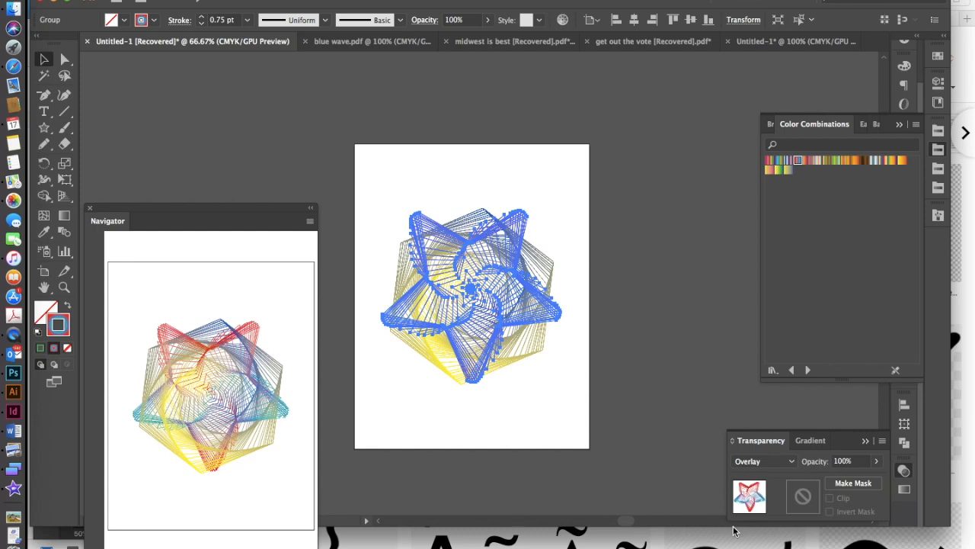
left_click(762, 461)
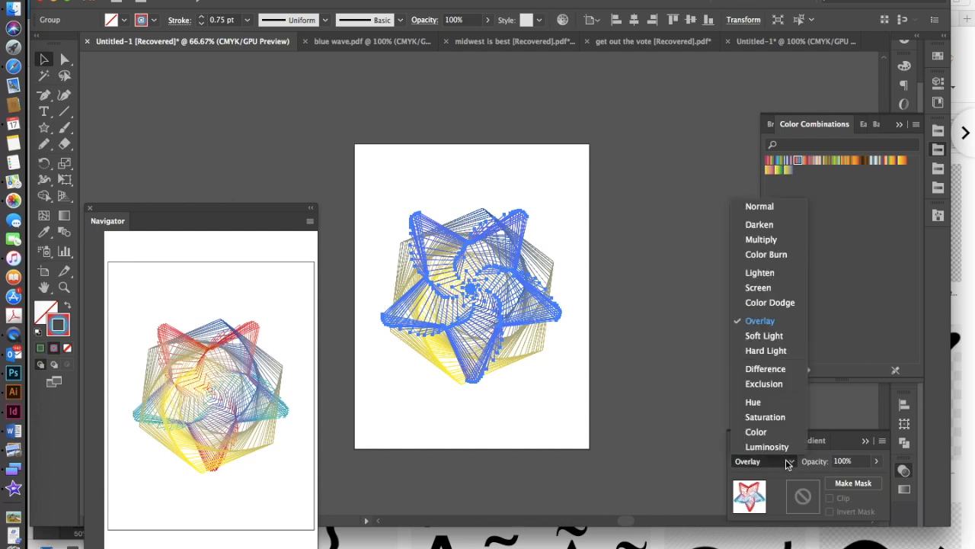
left_click(755, 239)
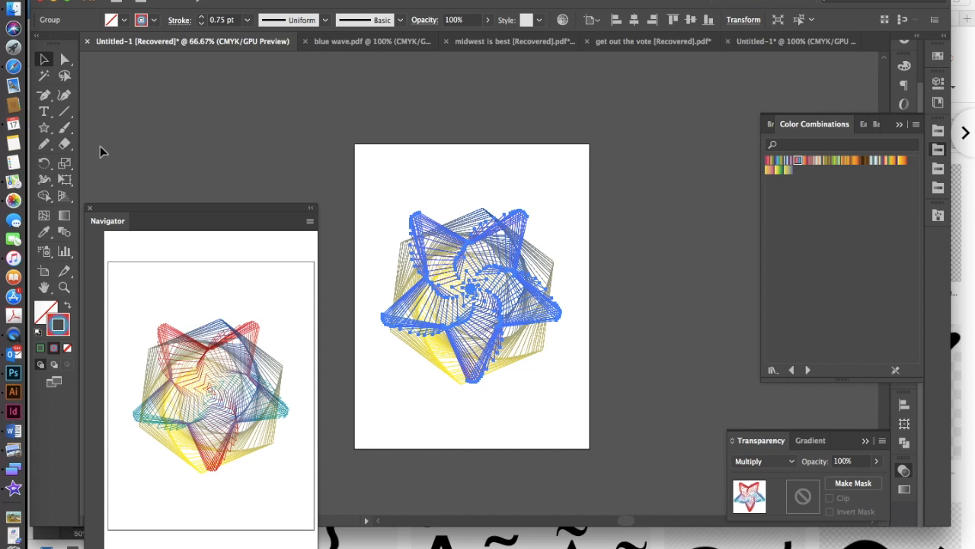
- Try two patterns of repeated ellipses with the Ellipse tool over the artboard's upper-left area, removing each one
left_click(44, 127)
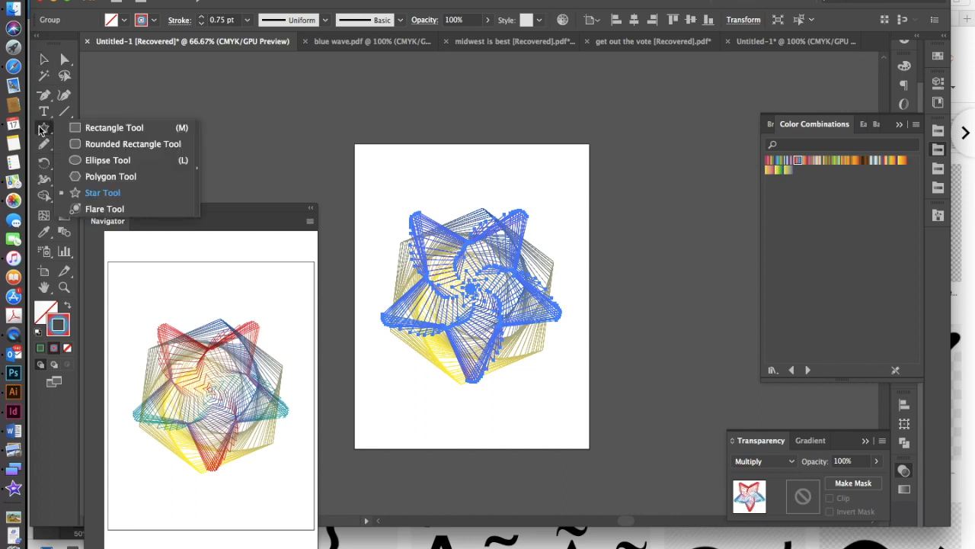
left_click(100, 163)
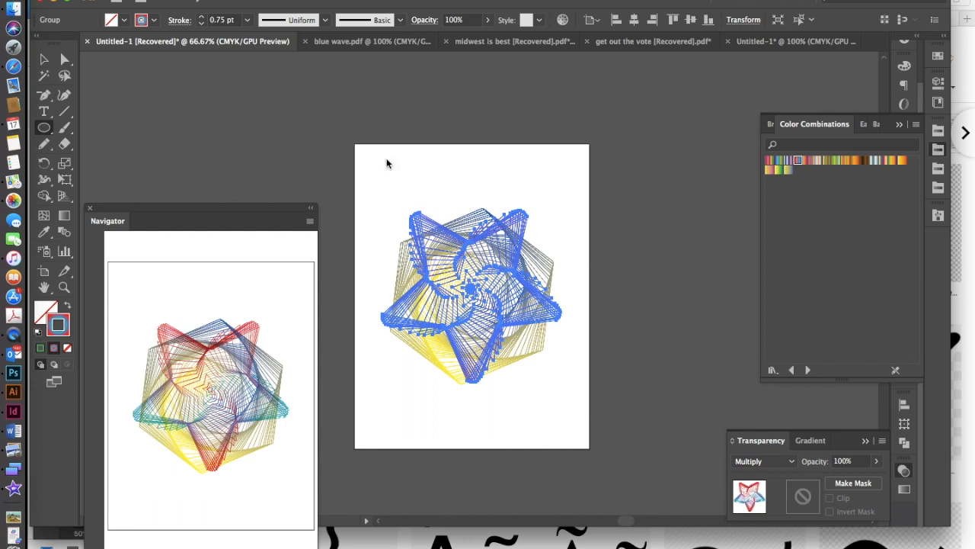
left_click_drag(391, 202, 371, 290)
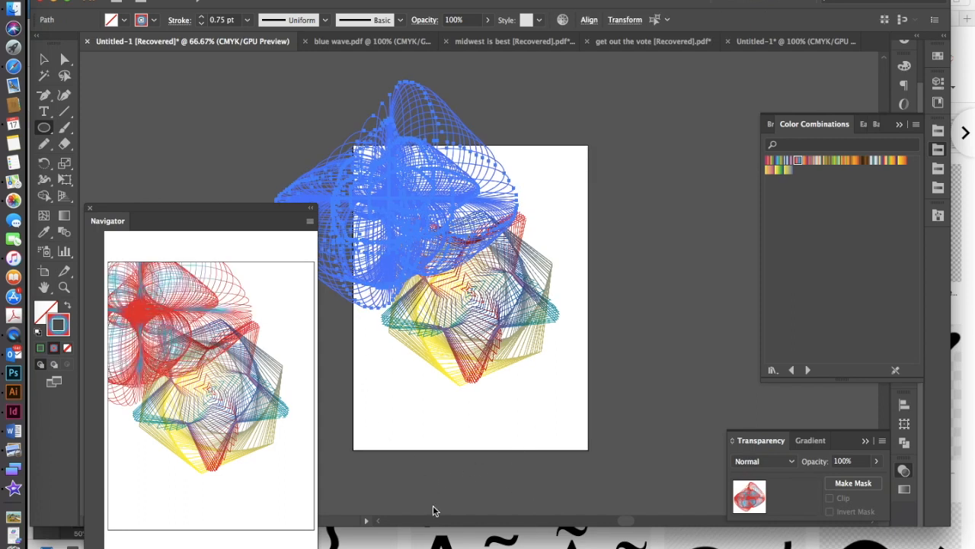
key("Delete")
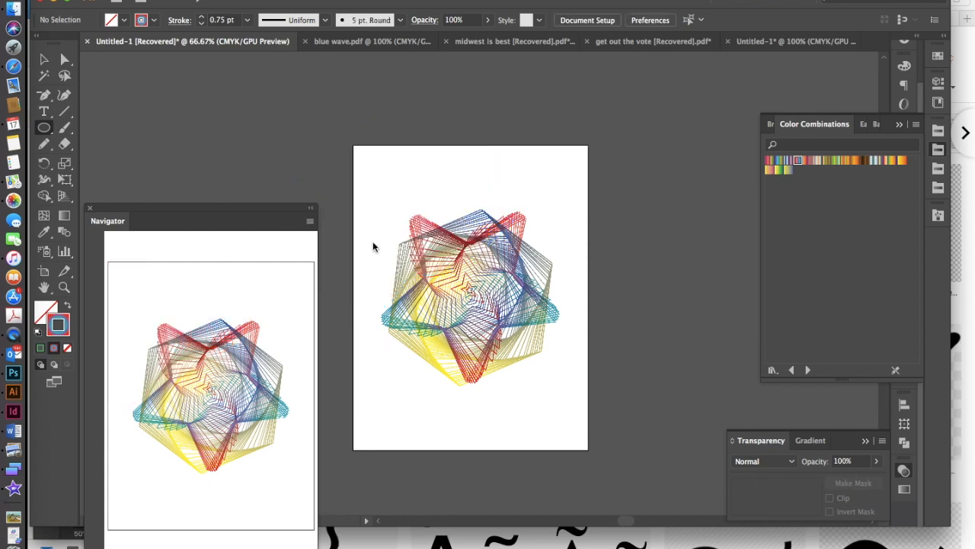
left_click_drag(394, 239, 465, 254)
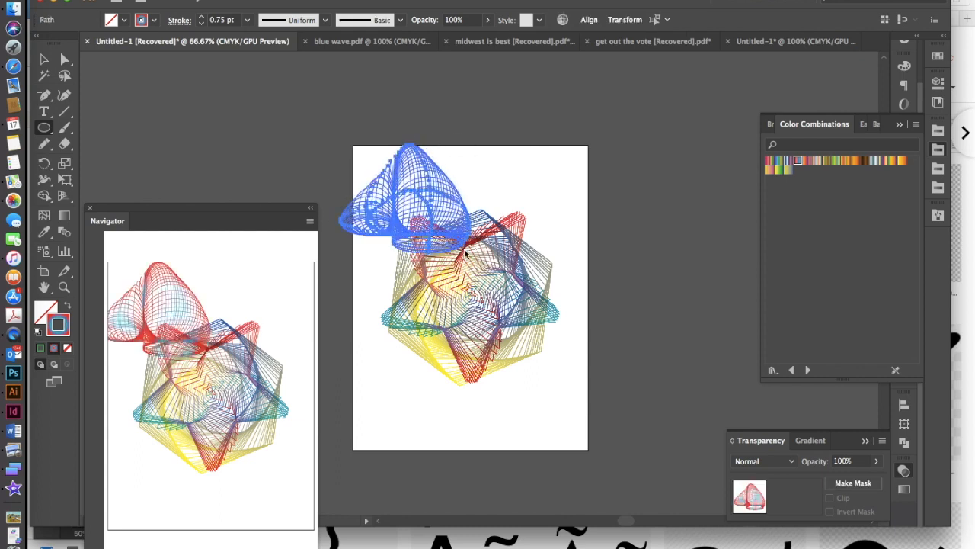
key("ctrl+z")
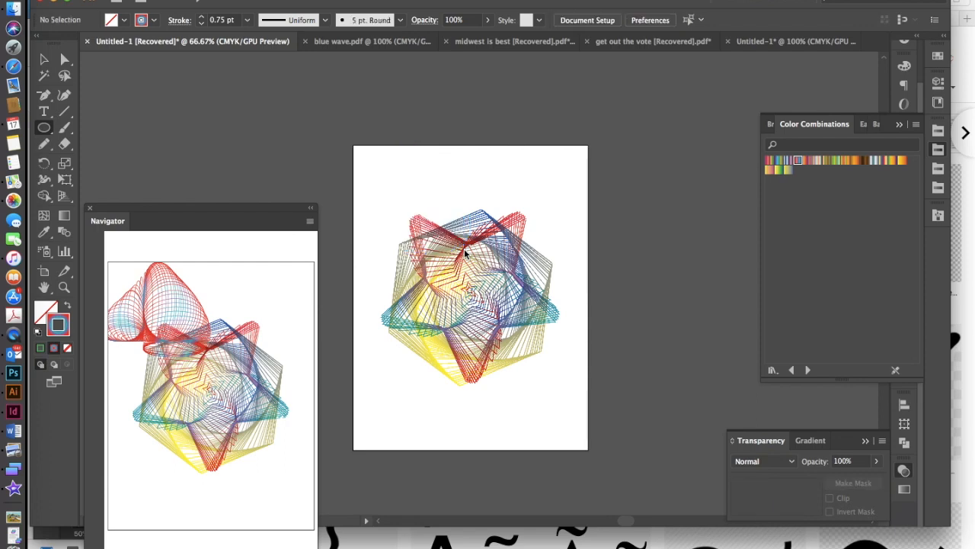
- Try a fan of repeated arcs with the Arc tool over the artboard's upper-left area, and delete it
left_click_drag(68, 115, 136, 128)
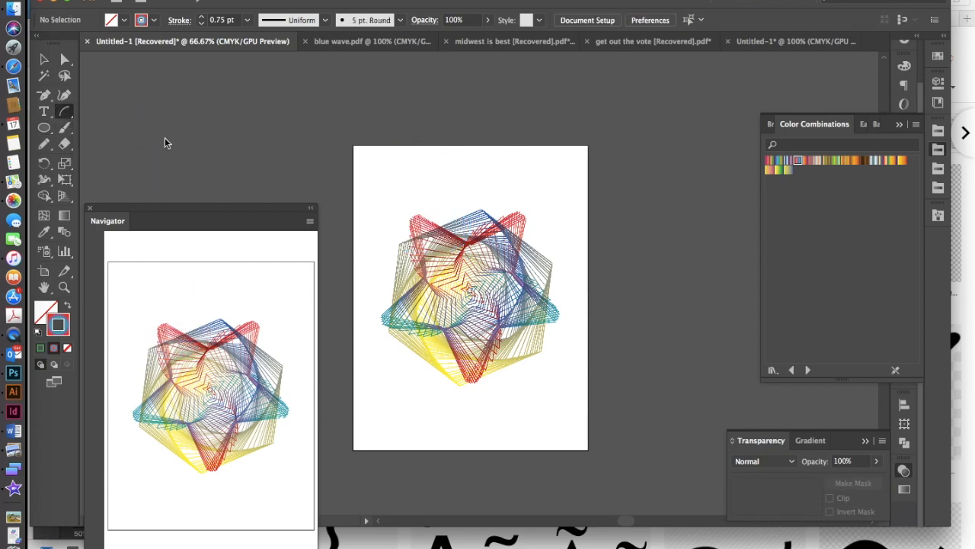
mouse_move(392, 225)
left_mouse_down()
mouse_move(416, 120)
mouse_move(478, 139)
mouse_move(488, 204)
mouse_move(450, 250)
mouse_move(395, 239)
left_mouse_up()
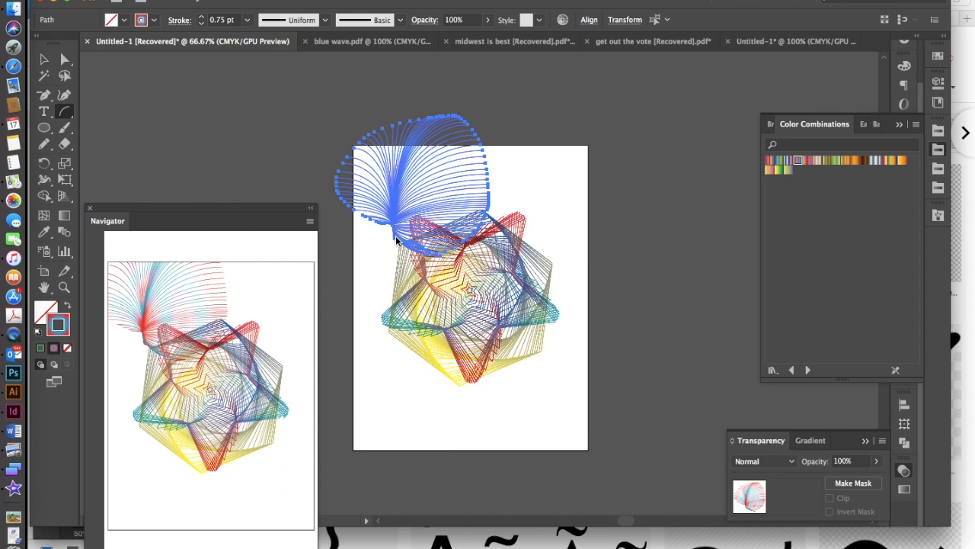
key("Delete")
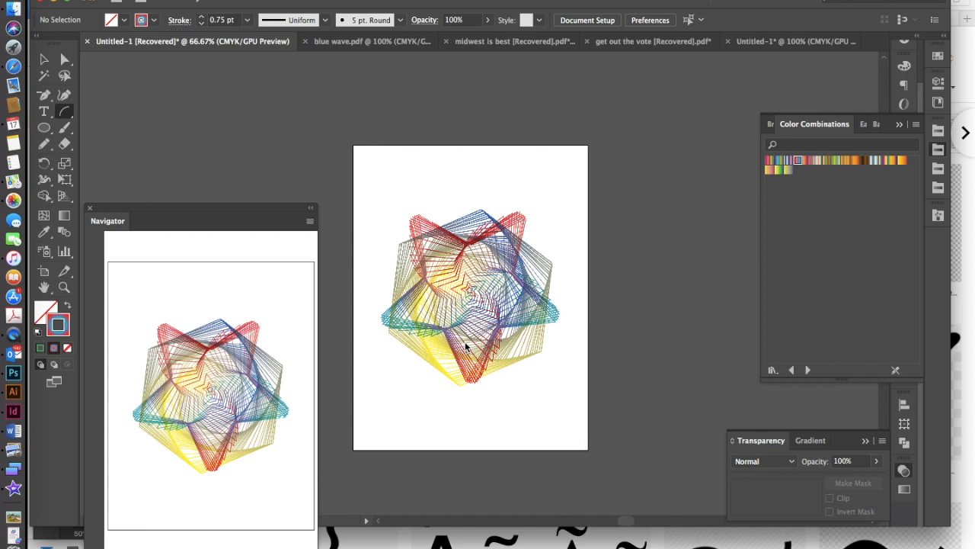
- Rotate the star group slightly clockwise over the hexagon spiral with the Free Transform tool
left_click(44, 58)
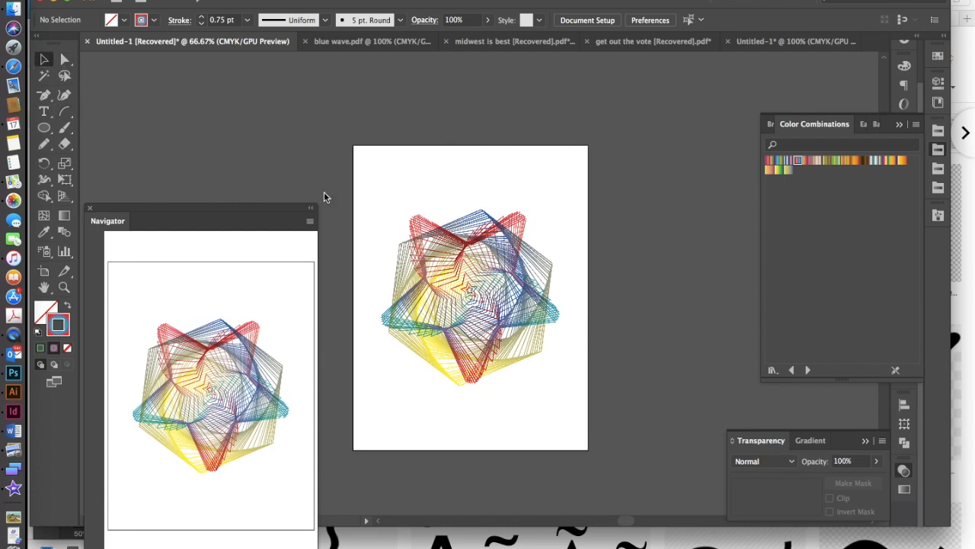
key("e")
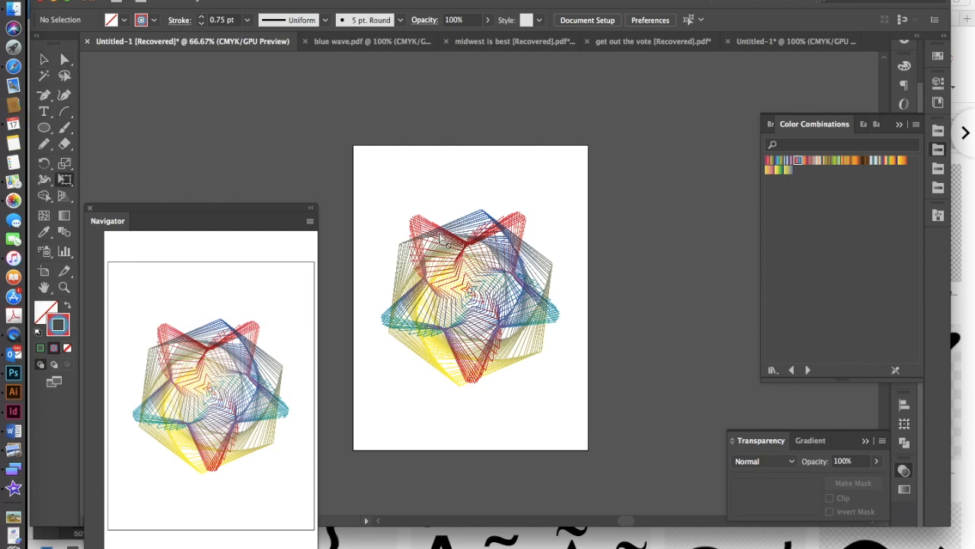
left_click(48, 60)
left_click(412, 233)
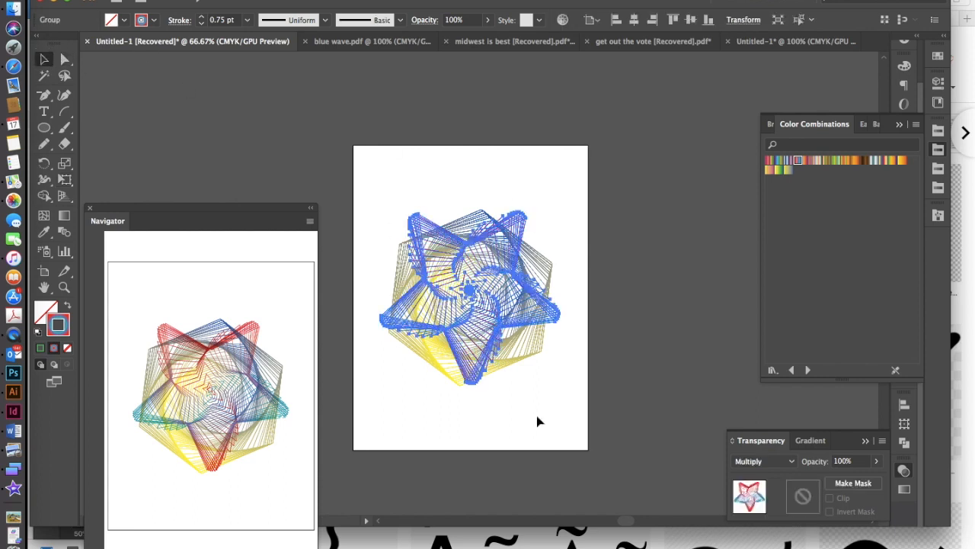
key("e")
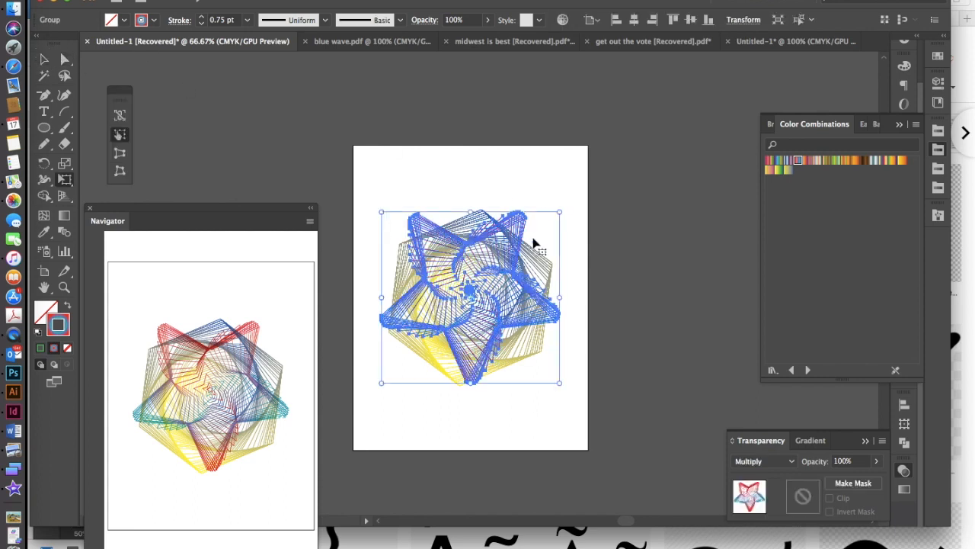
left_click(563, 204)
left_click_drag(563, 205, 567, 248)
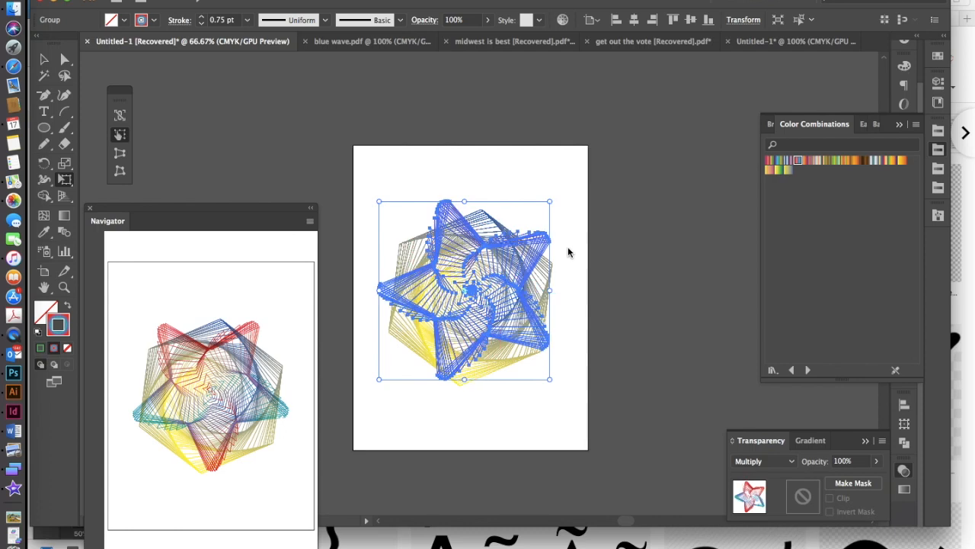
- Scale the star group down to about two thirds of its size so it sits inside the hexagon spiral, and deselect it
left_click(550, 201)
left_click_drag(550, 201, 523, 226)
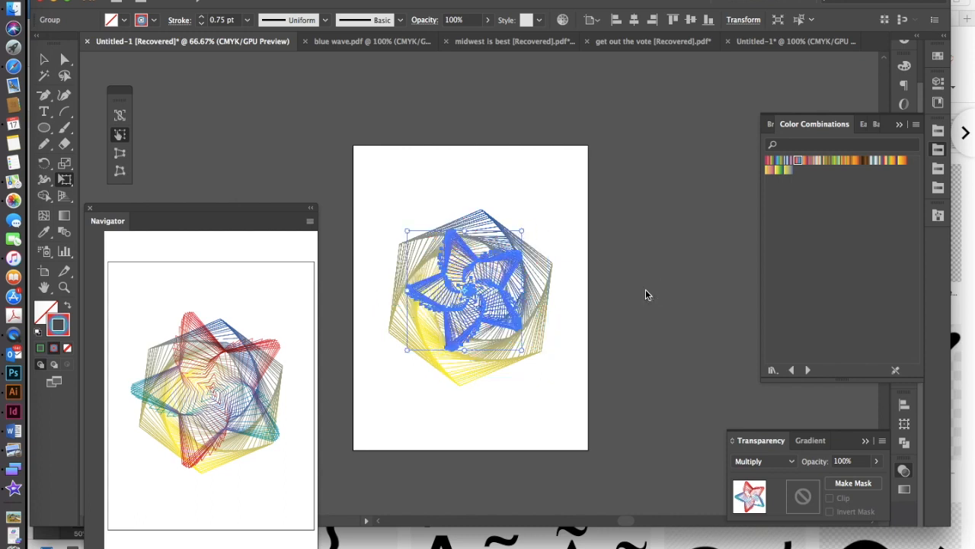
left_click(523, 406)
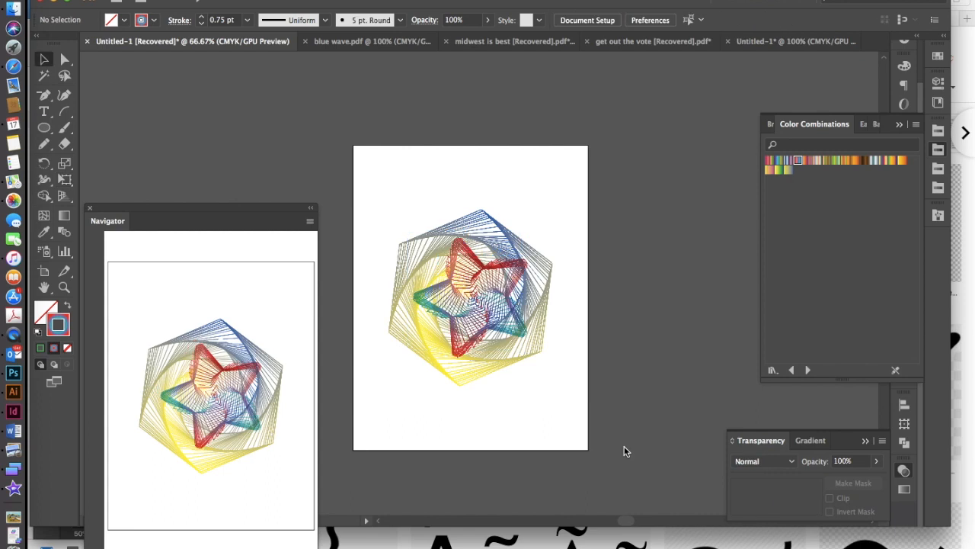